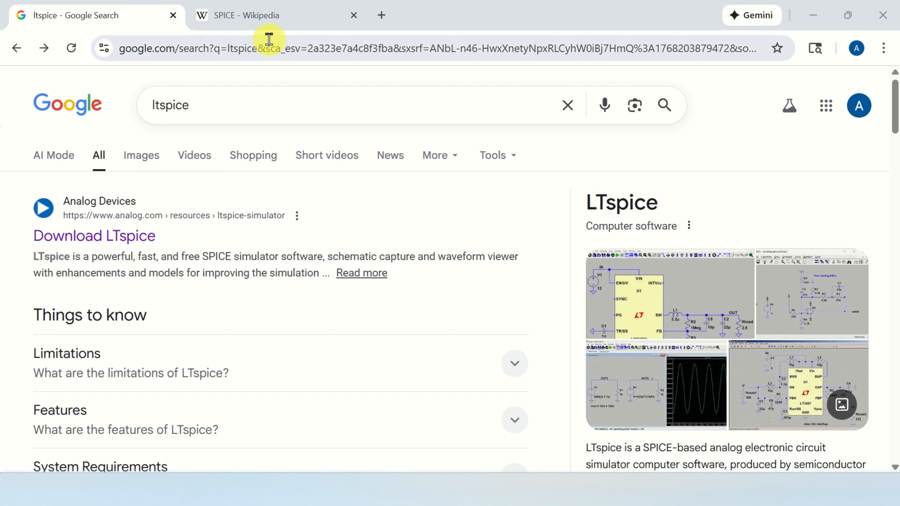
# - Review the SPICE 1 entry and its initial release date in the SPICE Wikipedia article's infobox
pyautogui.click(271, 22)
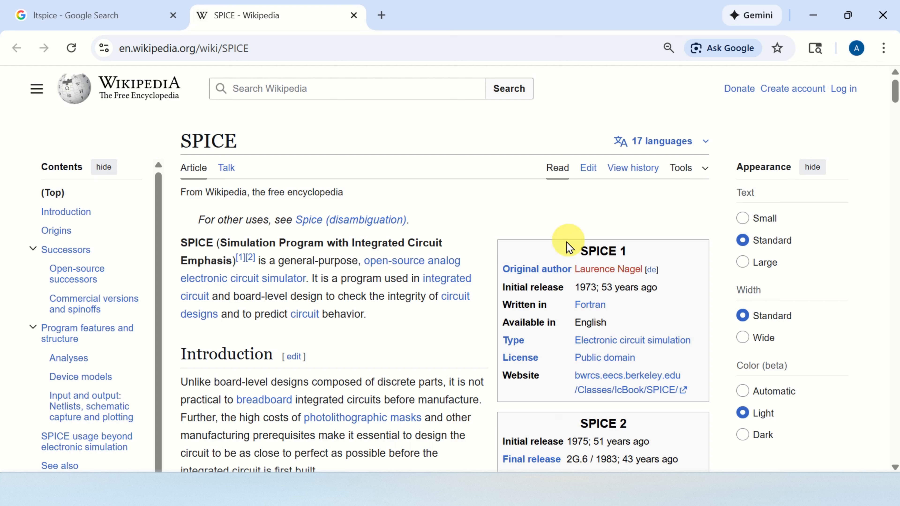
pyautogui.moveTo(578, 251); pyautogui.dragTo(629, 251)
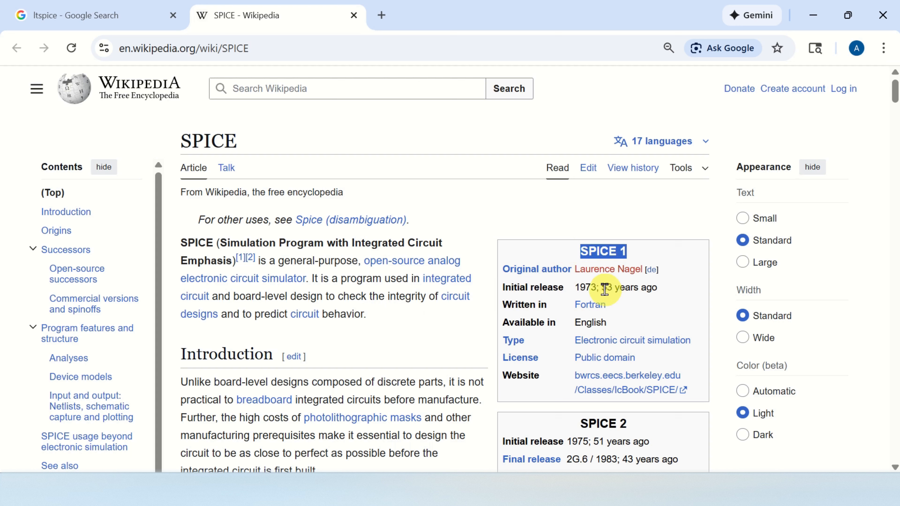
pyautogui.moveTo(601, 288); pyautogui.dragTo(675, 295)
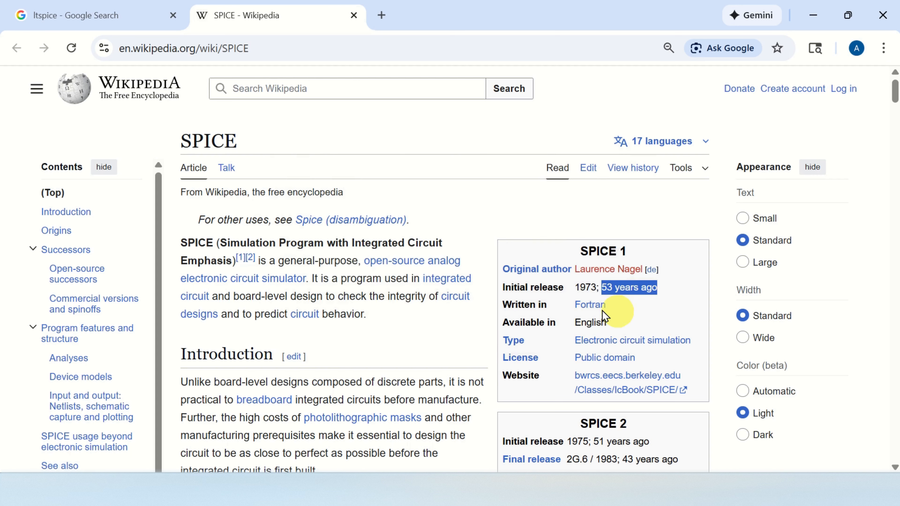
# - Download the LTspice installer for Windows 10 64-bit and forward from the Analog Devices search result, and check the recent downloads
pyautogui.click(83, 16)
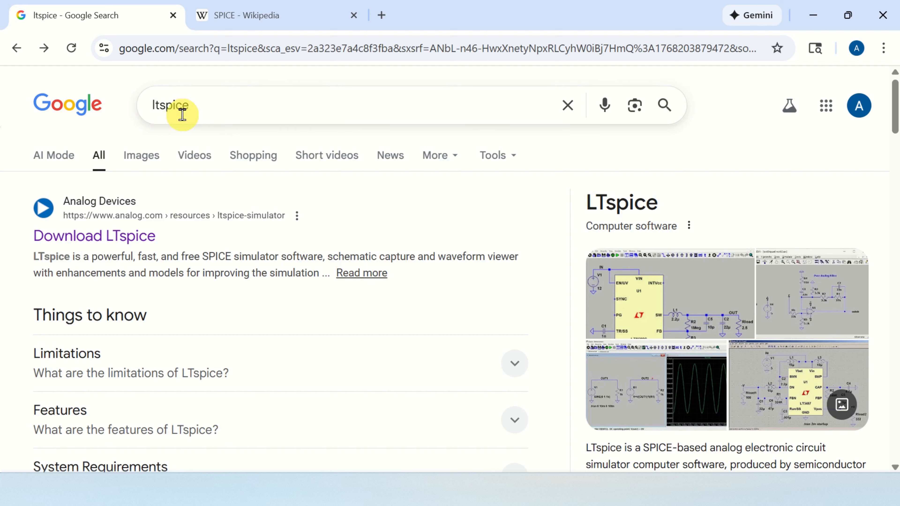
pyautogui.click(129, 247)
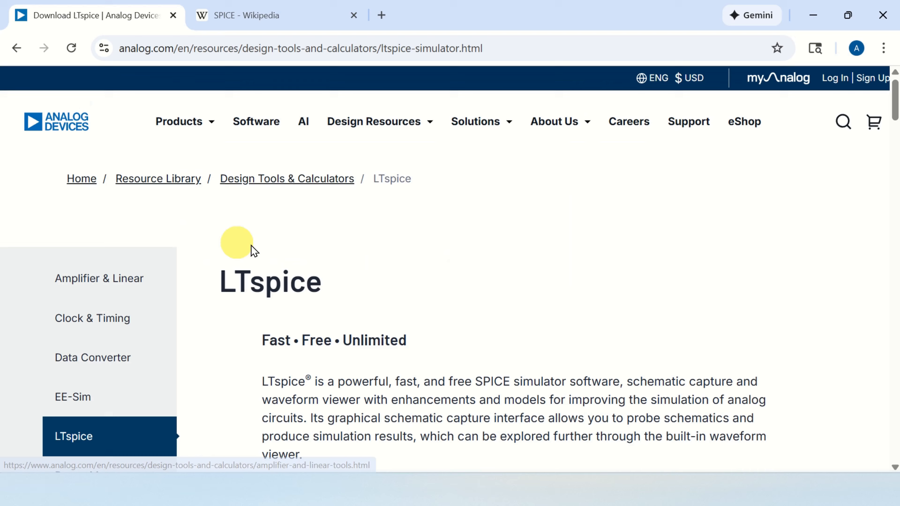
pyautogui.scroll(-8, 380, 251)
pyautogui.scroll(8, 368, 250)
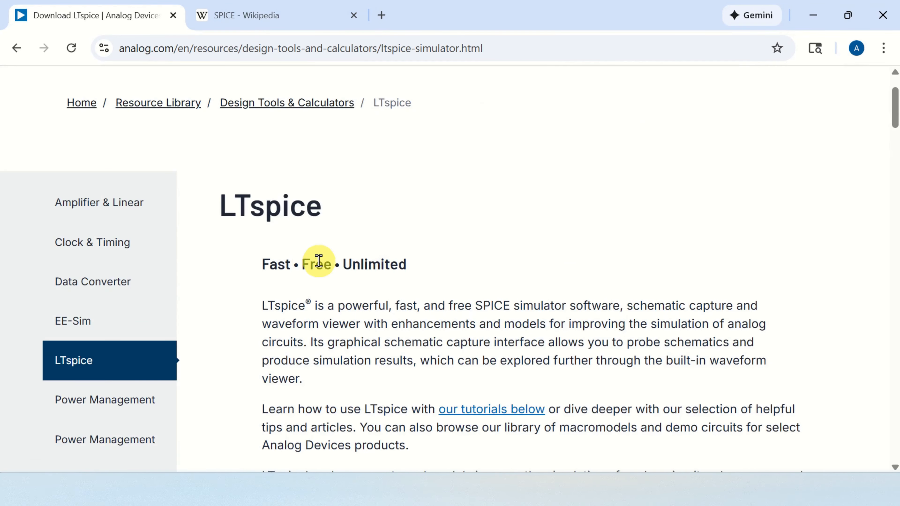
pyautogui.scroll(-7, 322, 273)
pyautogui.scroll(-3, 335, 283)
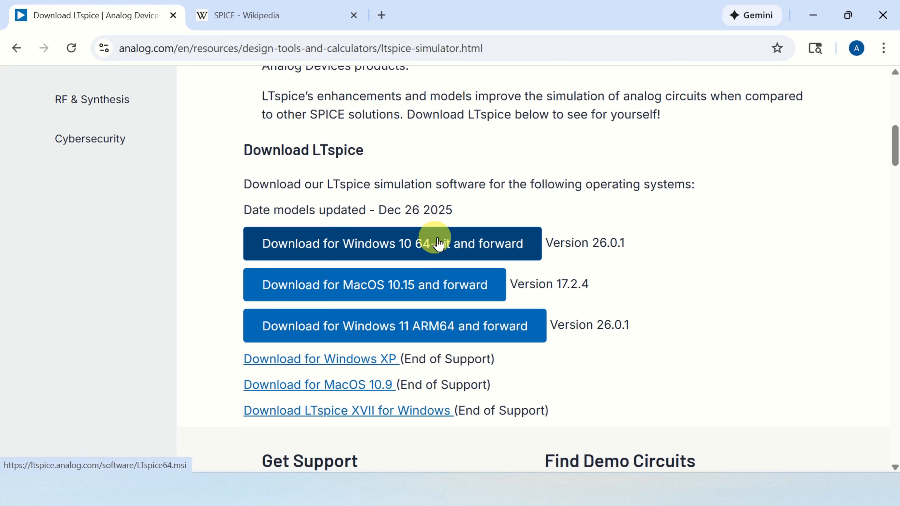
pyautogui.click(501, 249)
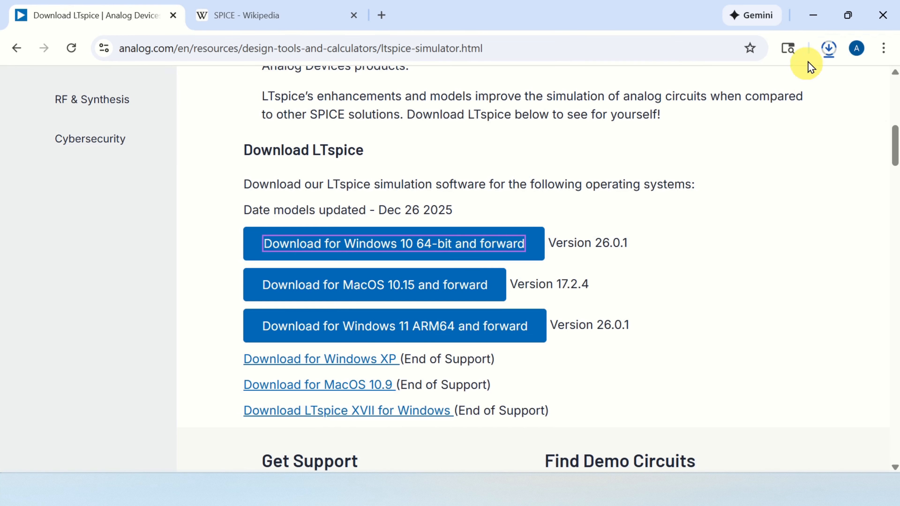
pyautogui.click(829, 48)
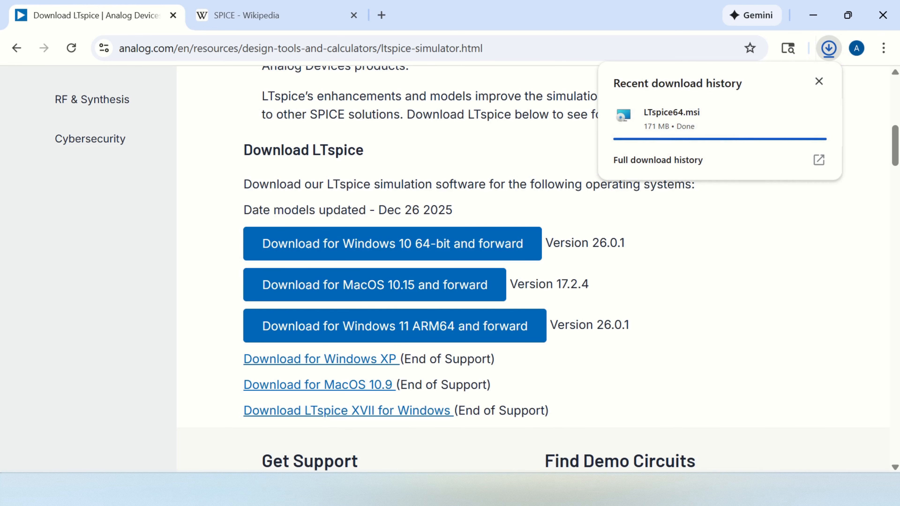
# - Switch to the Downloads folder in File Explorer and launch the LTspice64 installer
pyautogui.click(506, 495)
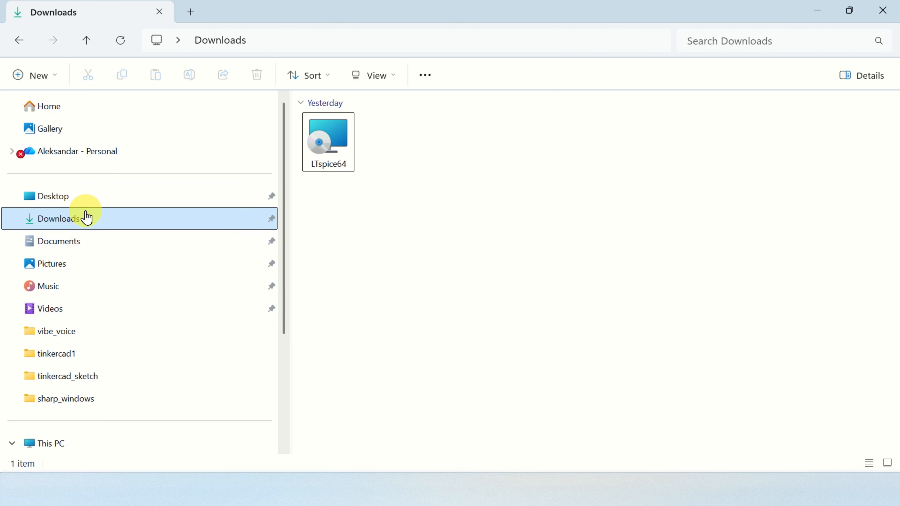
pyautogui.click(346, 135)
pyautogui.rightClick(345, 135)
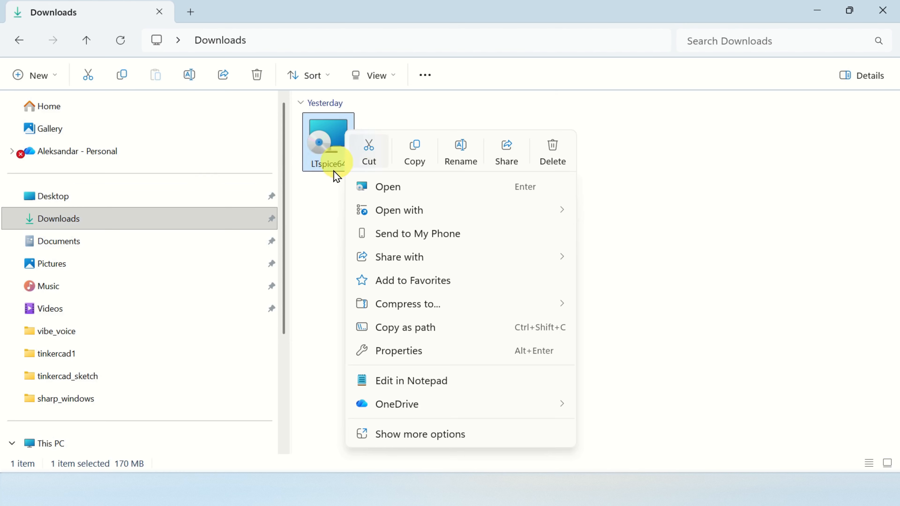
pyautogui.click(334, 175)
pyautogui.doubleClick(336, 151)
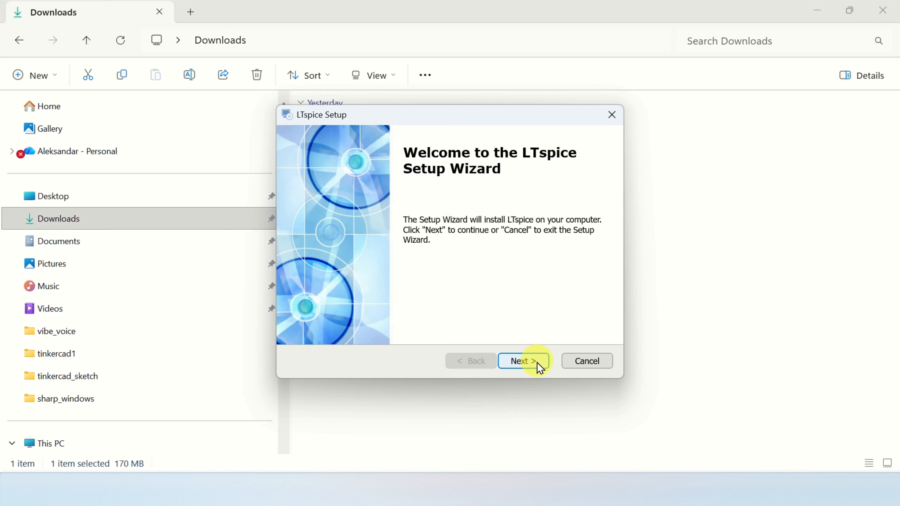
# - Accept the license agreement and install LTspice for all users of this computer in C:\Program Files\ADI\LTspice
pyautogui.click(523, 361)
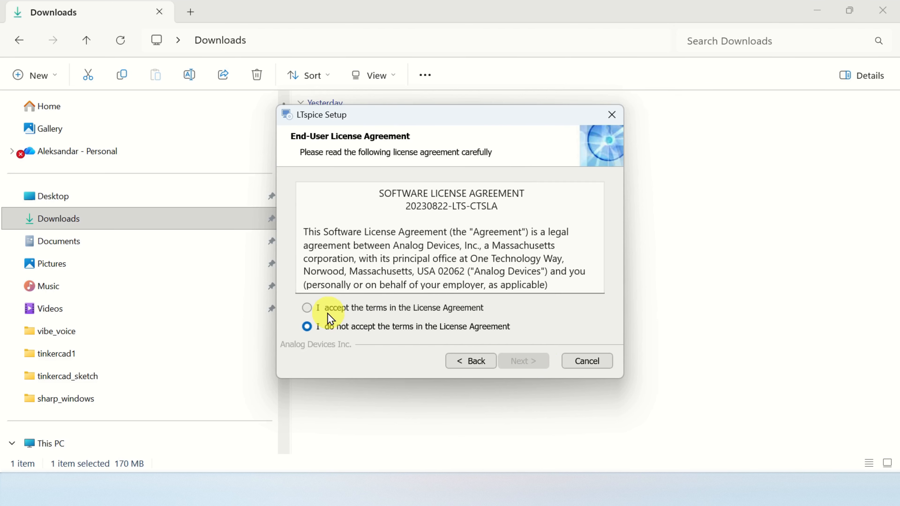
pyautogui.click(305, 308)
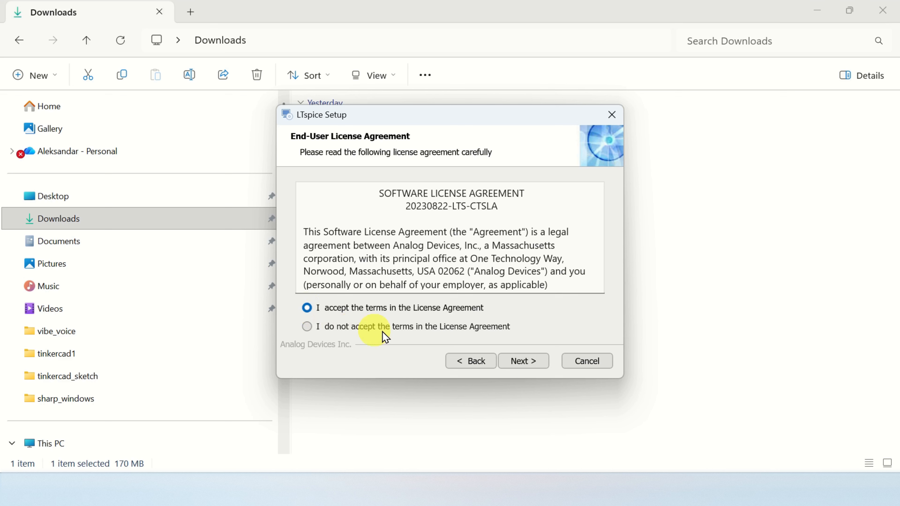
pyautogui.click(527, 357)
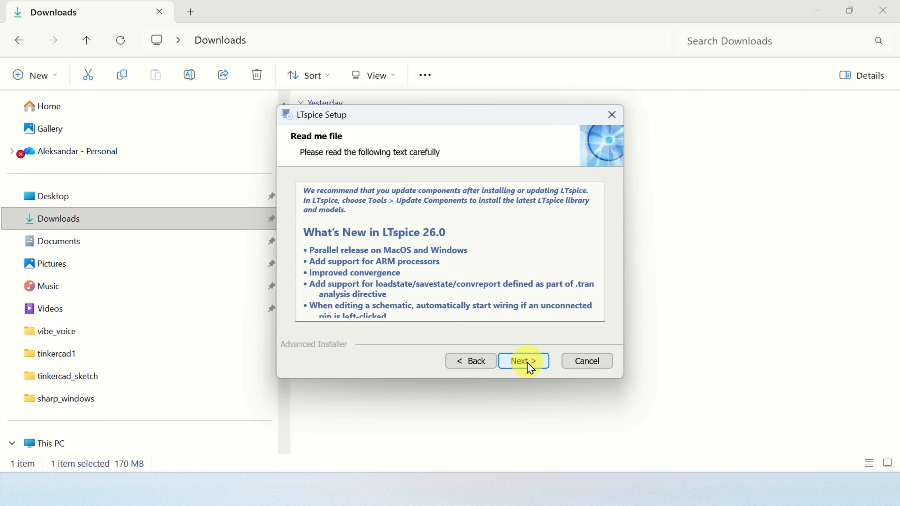
pyautogui.click(528, 363)
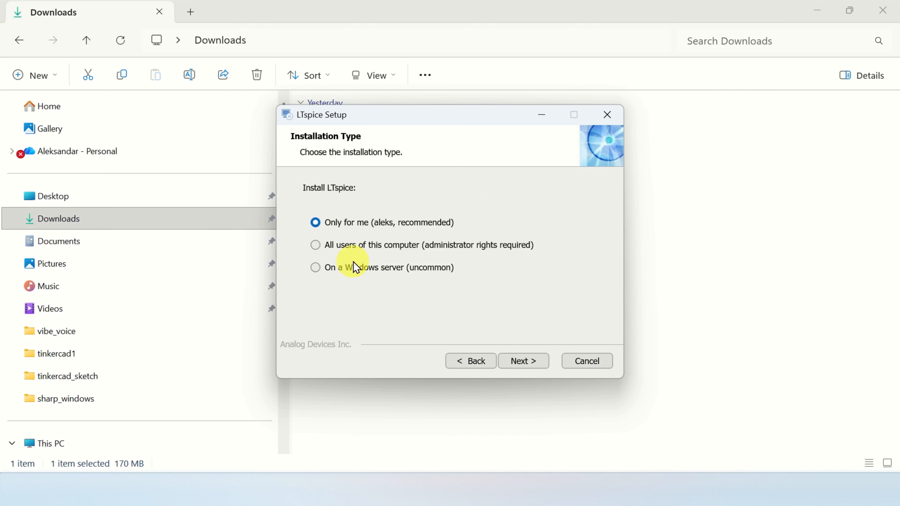
pyautogui.click(318, 245)
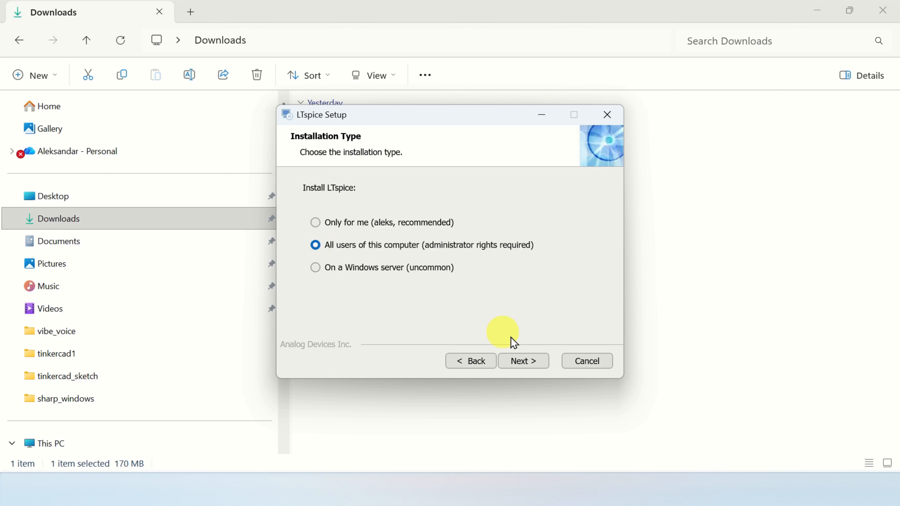
pyautogui.click(526, 362)
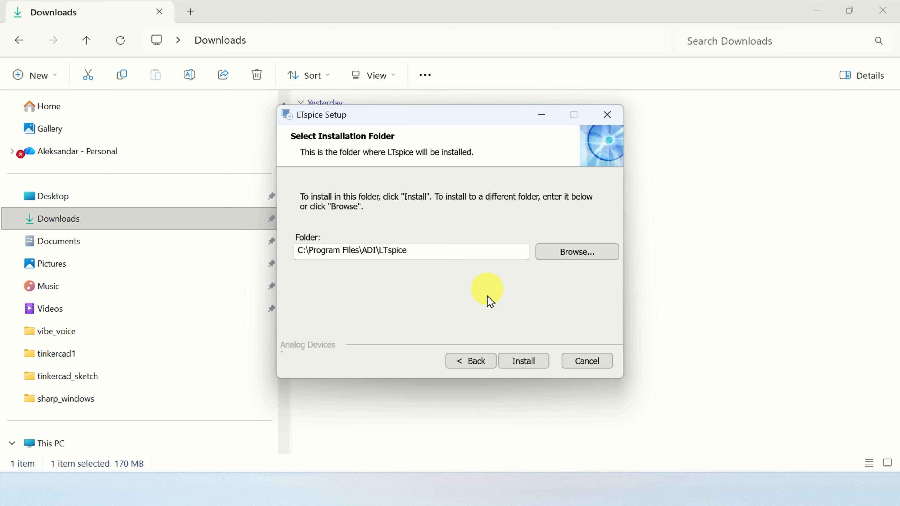
pyautogui.click(526, 361)
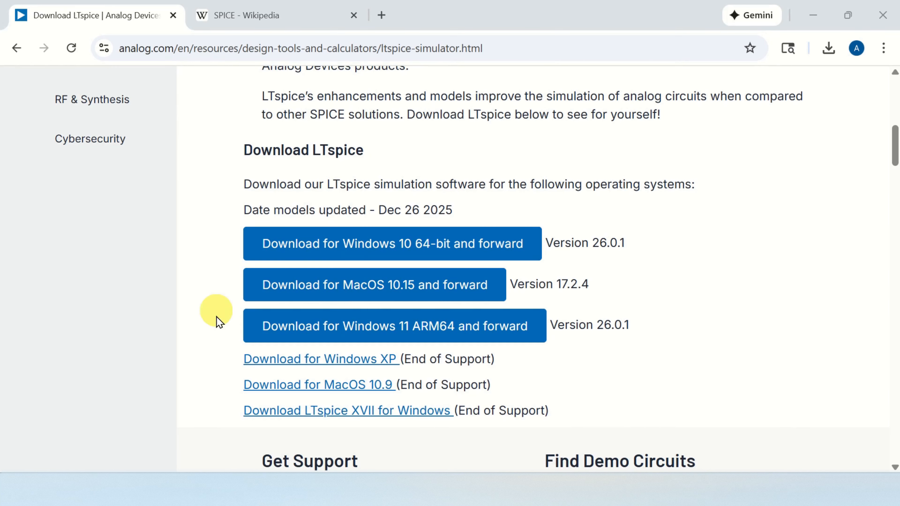
# - Find and launch the LTspice app, and decline sending anonymous usage data
pyautogui.press('super')
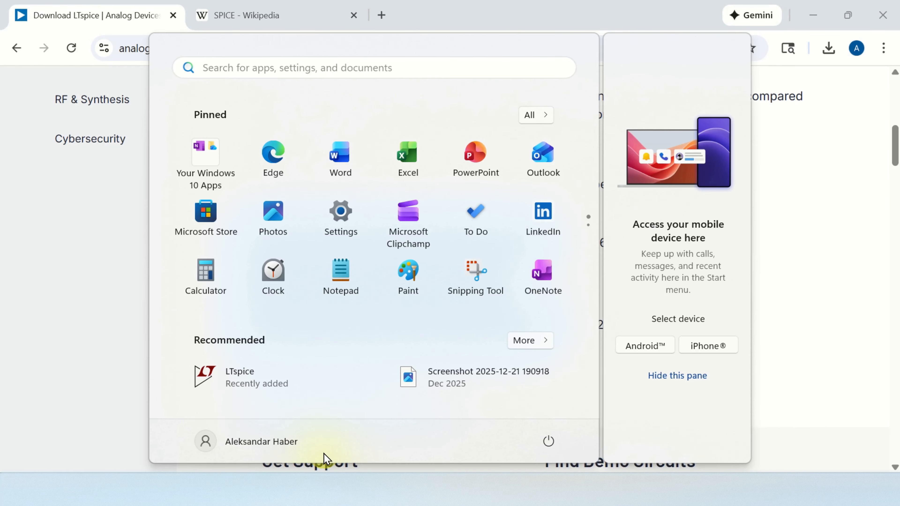
pyautogui.write('lt')
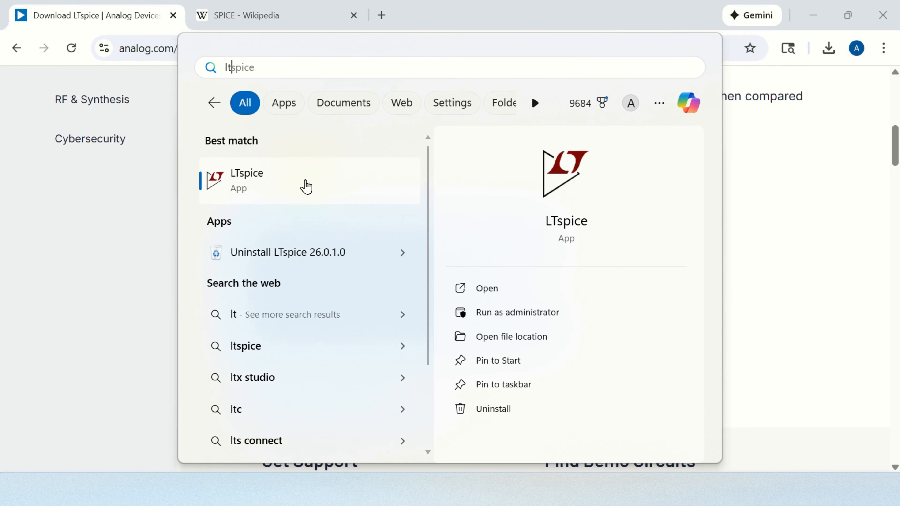
pyautogui.click(306, 186)
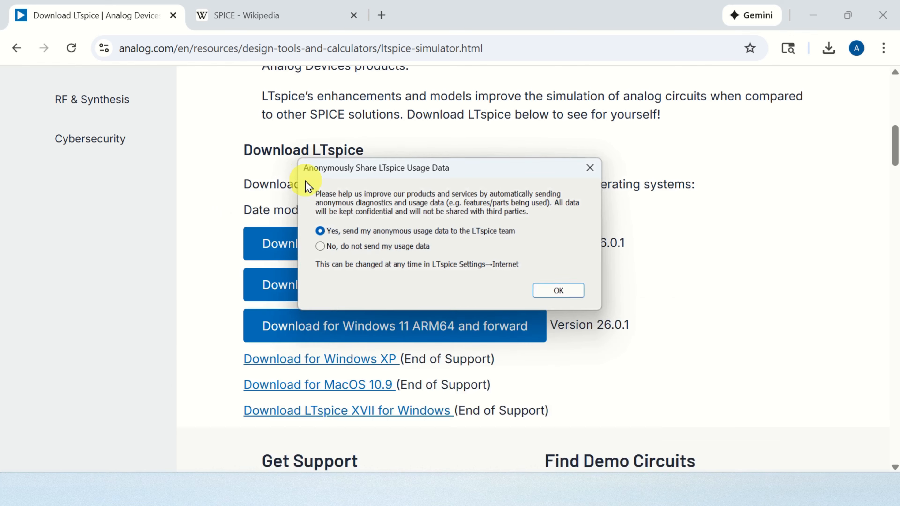
pyautogui.click(329, 251)
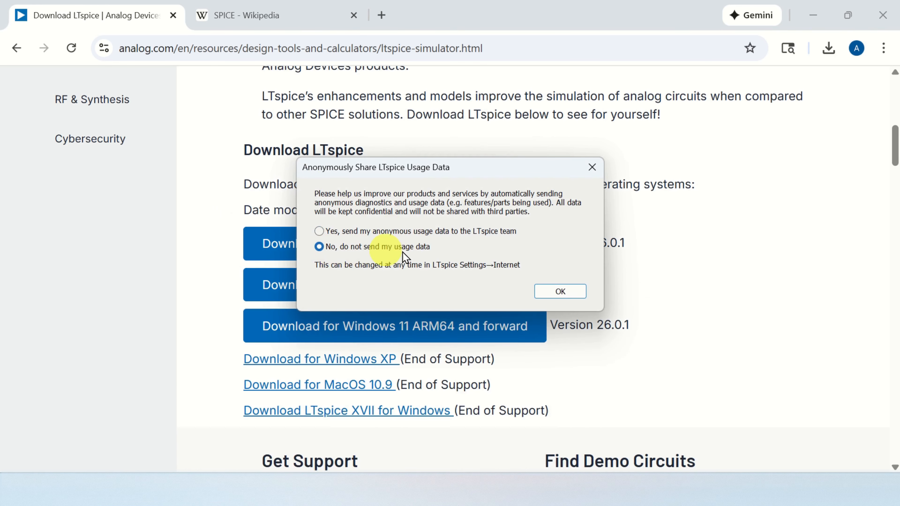
pyautogui.click(569, 295)
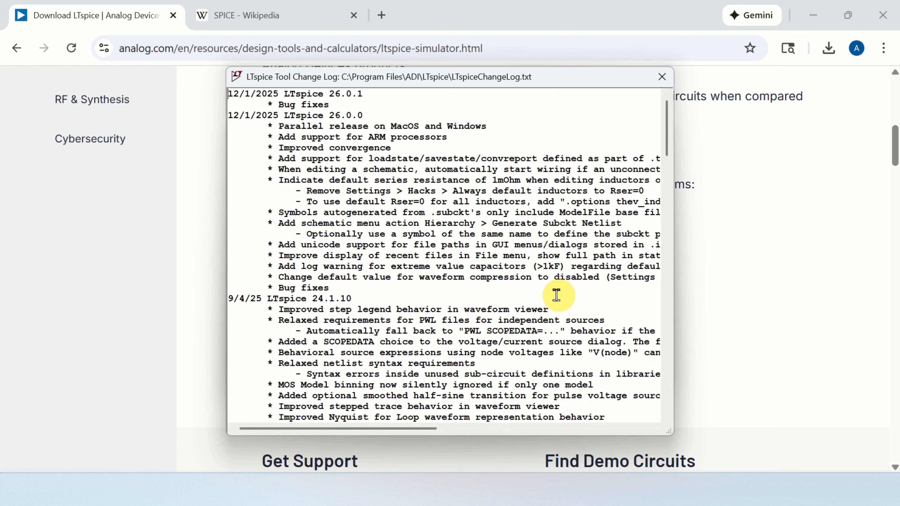
# - Skim and close the LTspice change log, and keep the customized keyboard shortcuts
pyautogui.scroll(-20, 589, 211)
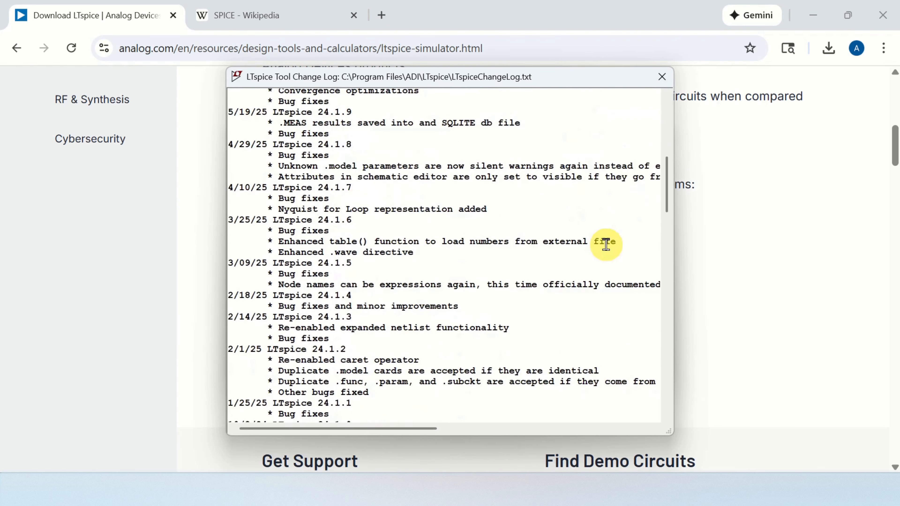
pyautogui.click(665, 79)
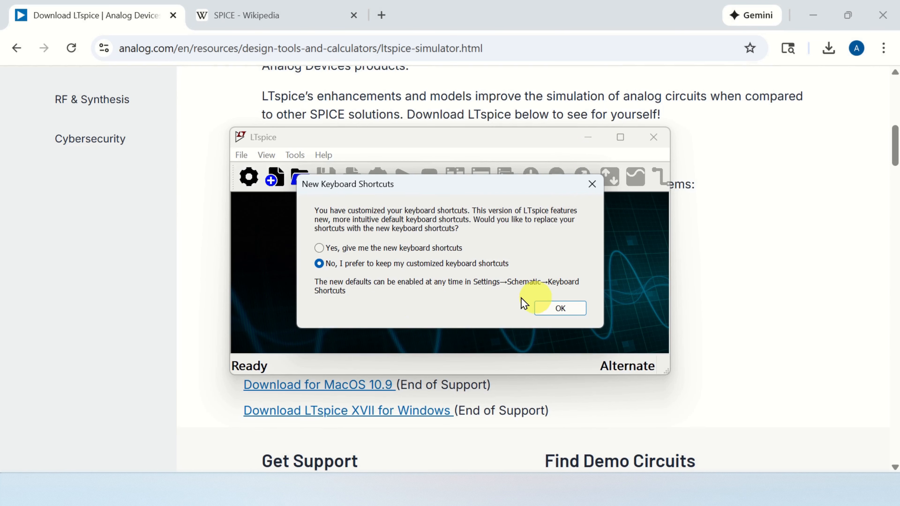
pyautogui.click(552, 308)
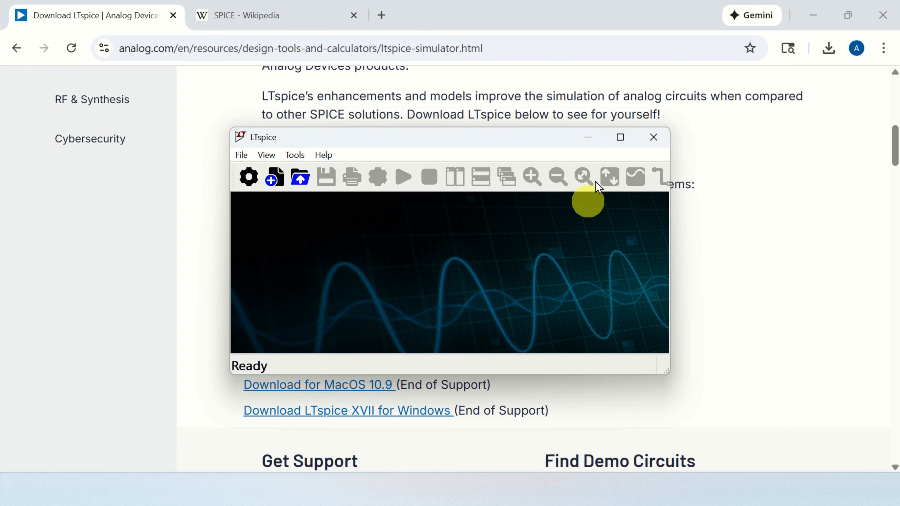
# - Maximize the LTspice window and create a new schematic
pyautogui.click(620, 137)
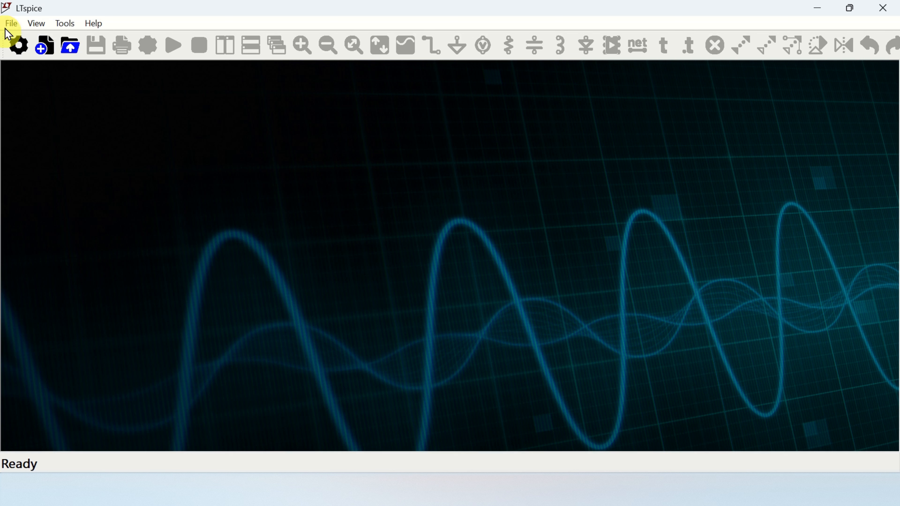
pyautogui.click(12, 24)
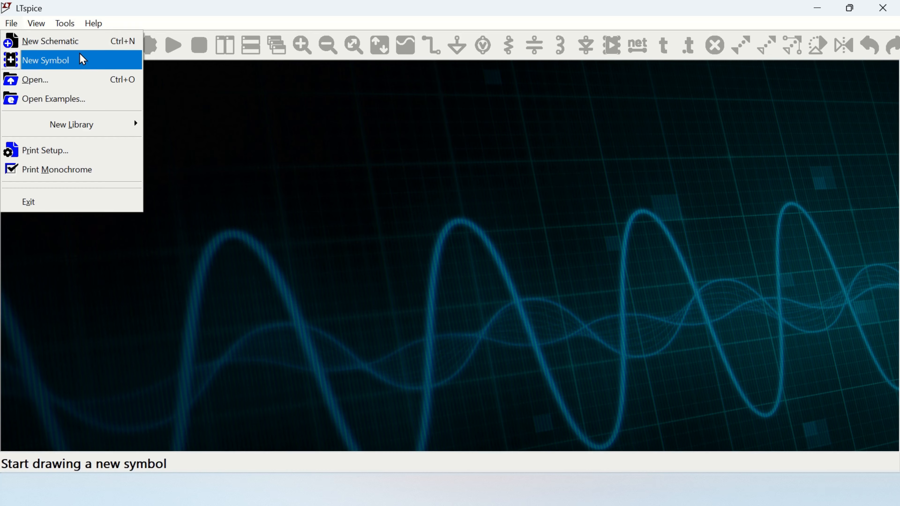
pyautogui.click(80, 41)
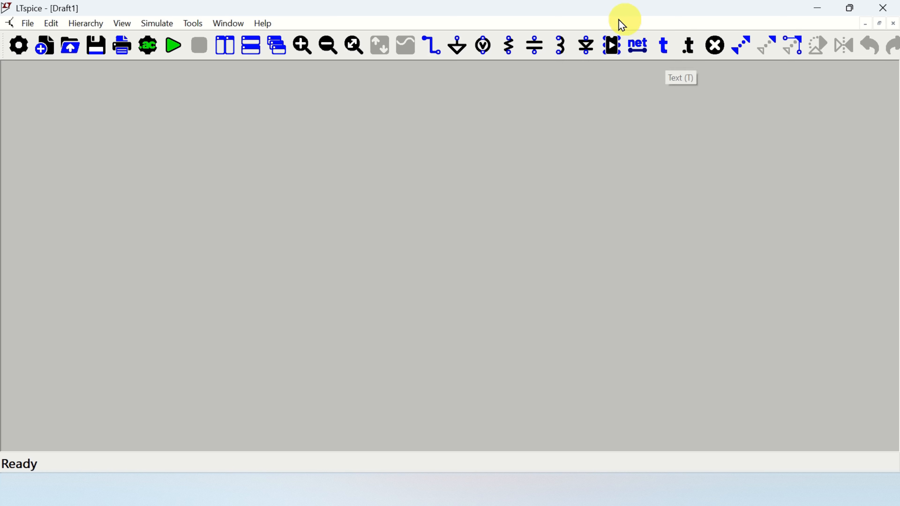
# - Search the component library for "vol" and place one voltage source left of the schematic's center
pyautogui.click(612, 45)
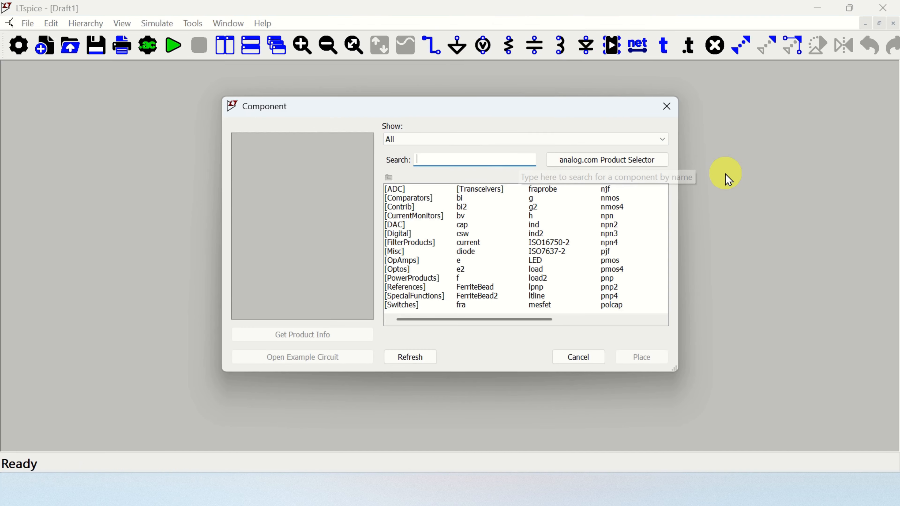
pyautogui.write('vol')
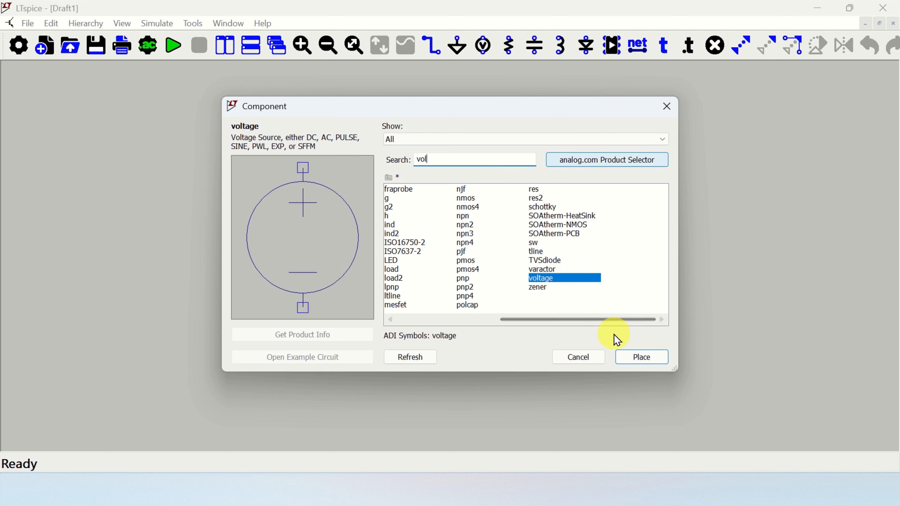
pyautogui.click(638, 354)
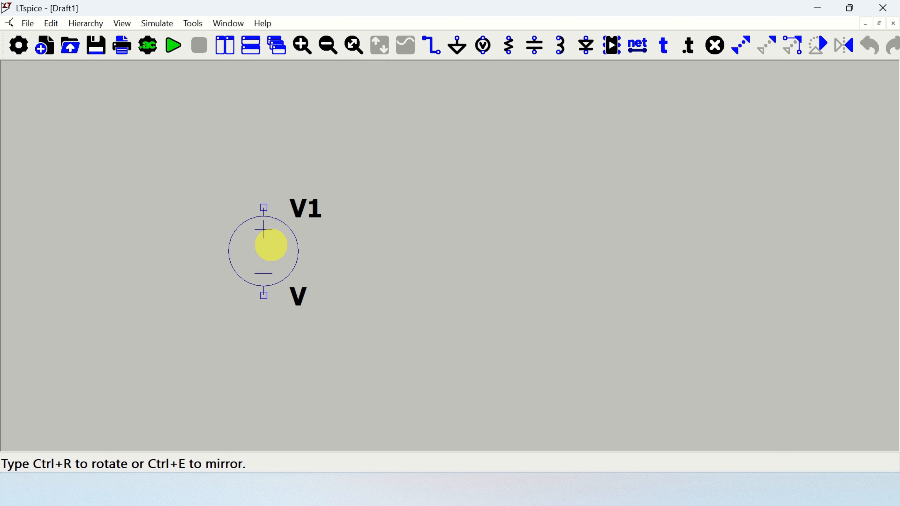
pyautogui.click(271, 245)
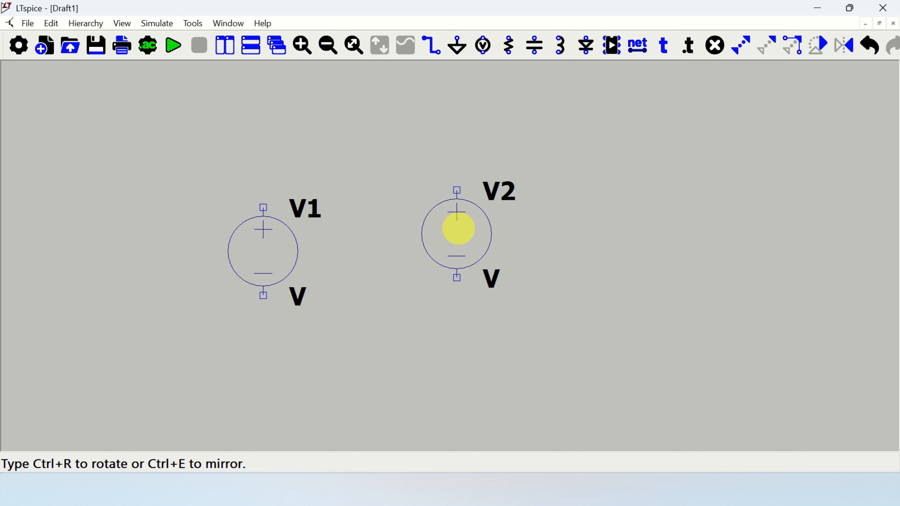
pyautogui.press('Escape')
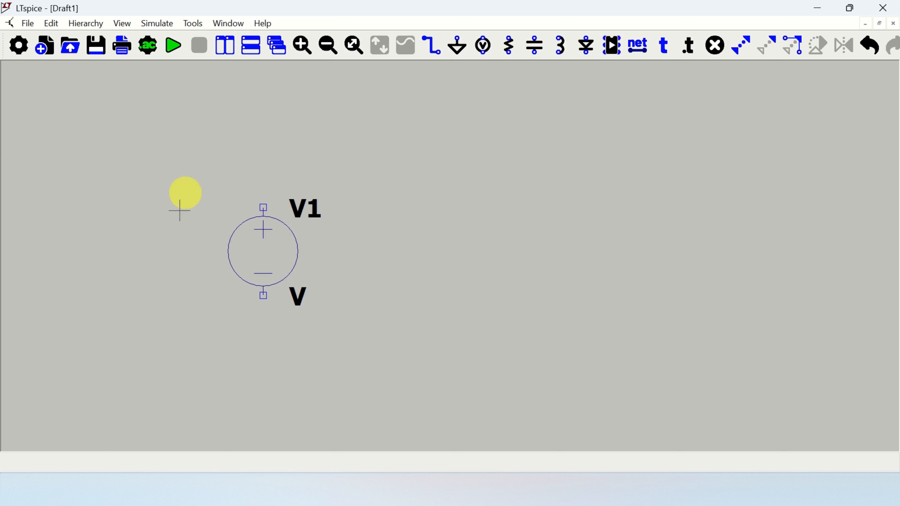
pyautogui.scroll(-1, 238, 251)
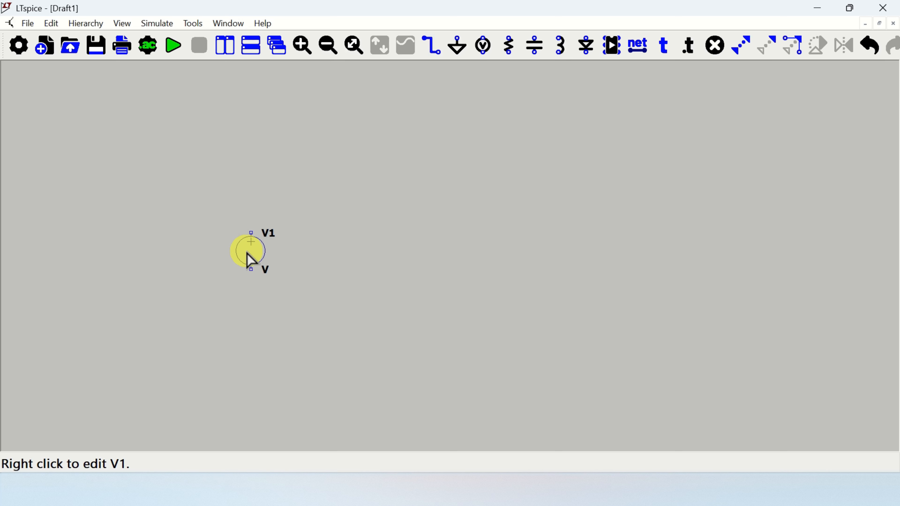
pyautogui.scroll(3, 247, 252)
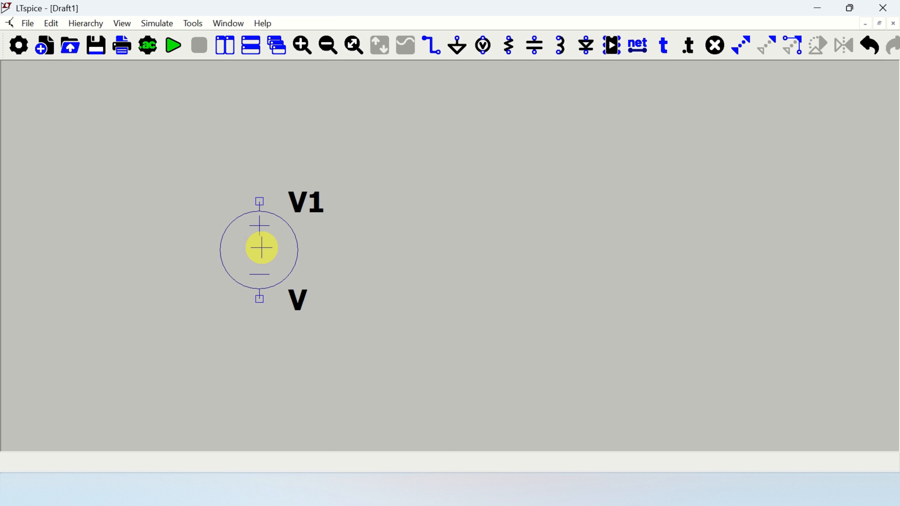
pyautogui.scroll(-1, 262, 249)
pyautogui.scroll(3, 262, 248)
pyautogui.scroll(-3, 262, 247)
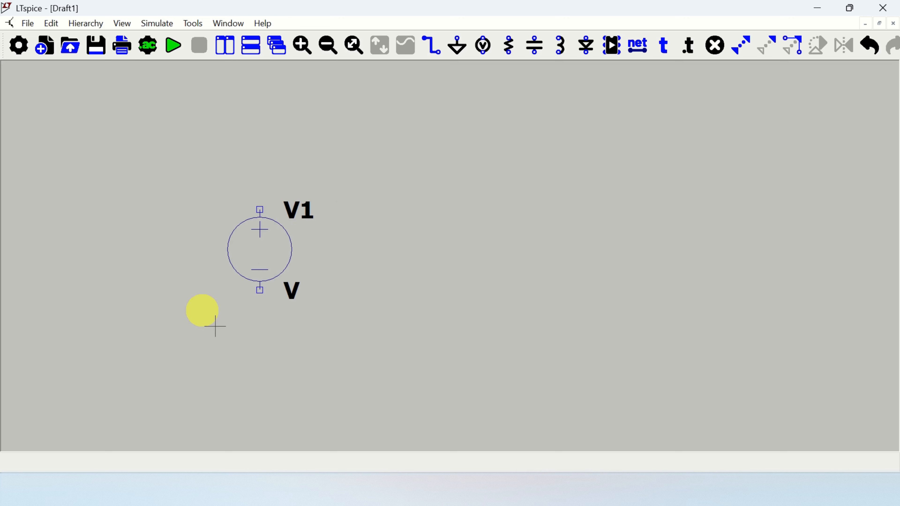
# - Place one resistor, rotated to lie horizontally, above and to the right of the voltage source
pyautogui.click(511, 42)
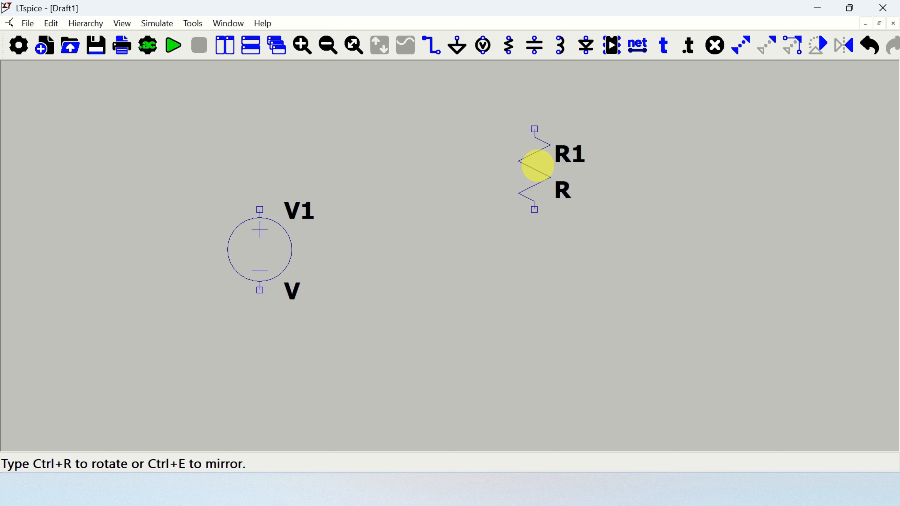
pyautogui.hotkey('ctrl', 'r')
pyautogui.hotkey('ctrl', 'r')
pyautogui.hotkey('ctrl', 'r')
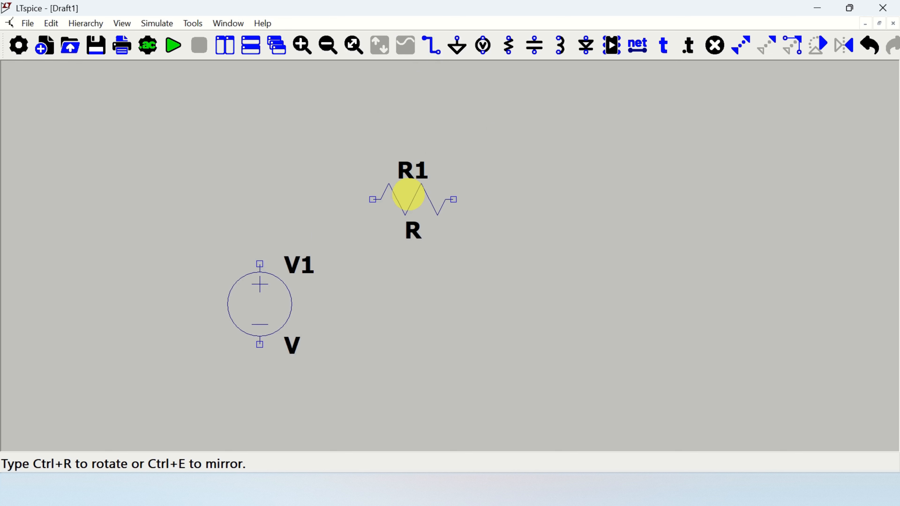
pyautogui.click(408, 195)
pyautogui.press('Escape')
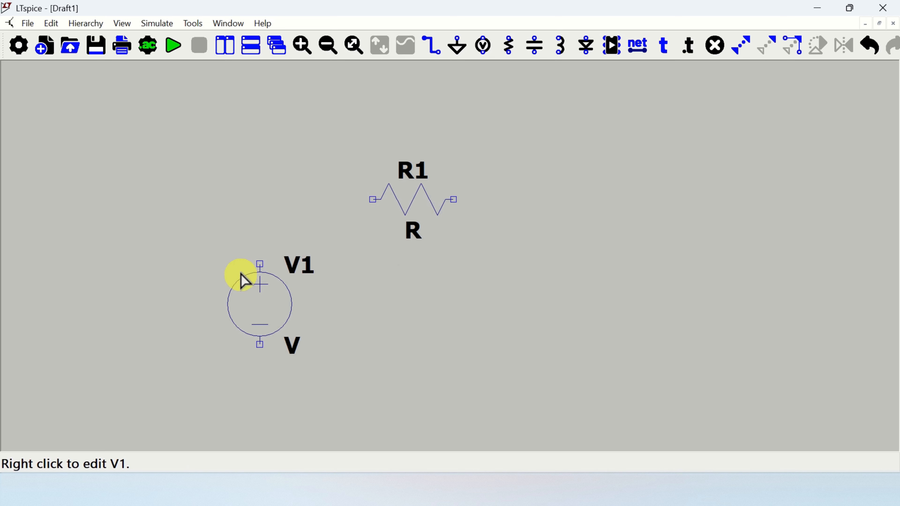
# - Wire a rectangular loop from the voltage source's positive terminal through the resistor and back around to its negative terminal
pyautogui.press('F3')
pyautogui.click(259, 264)
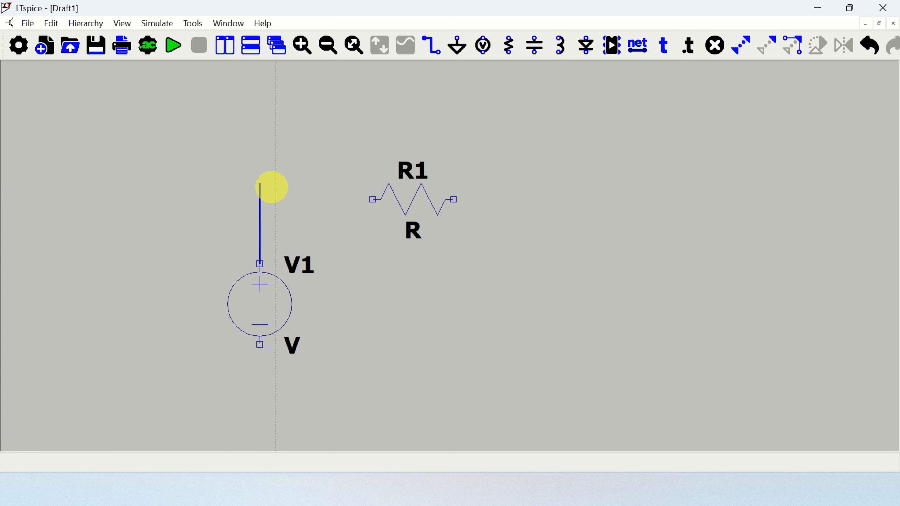
pyautogui.click(582, 200)
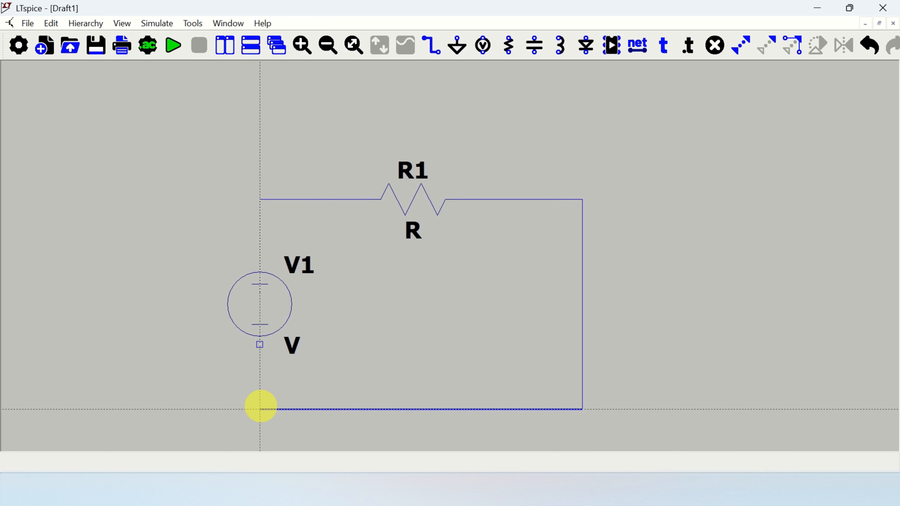
pyautogui.click(260, 409)
pyautogui.click(259, 344)
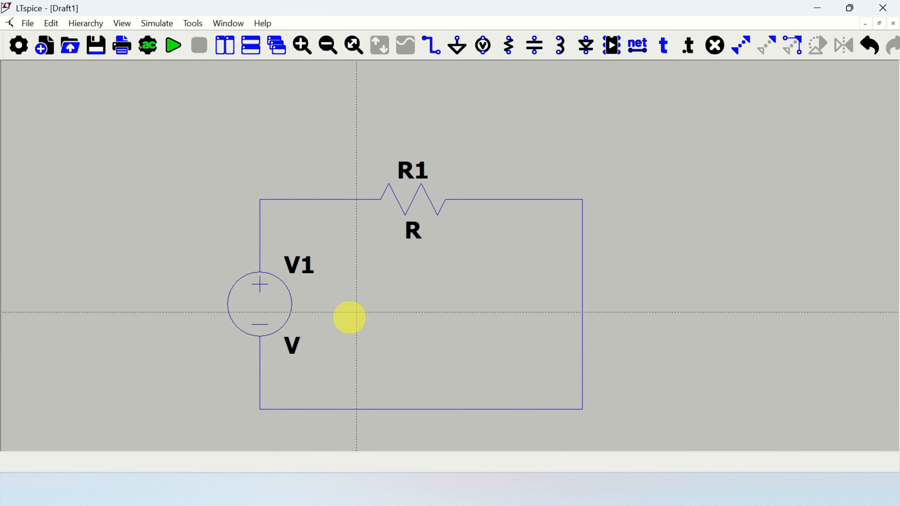
# - Place one ground symbol just below the middle of the circuit's lower wire
pyautogui.scroll(-2, 408, 365)
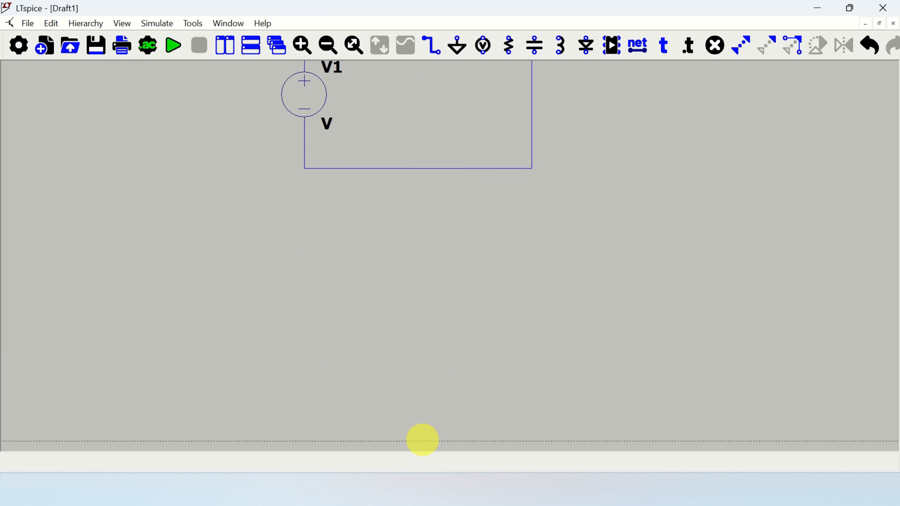
pyautogui.scroll(1, 422, 156)
pyautogui.scroll(2, 411, 178)
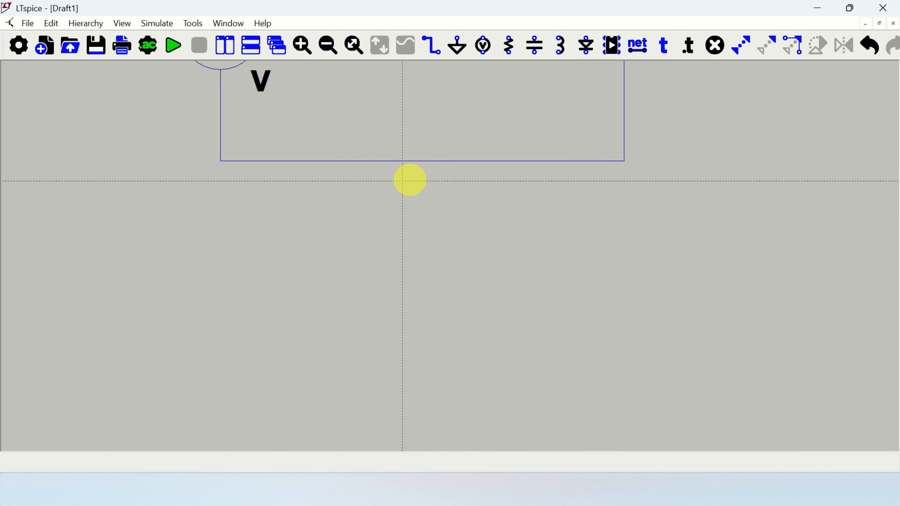
pyautogui.scroll(-3, 420, 181)
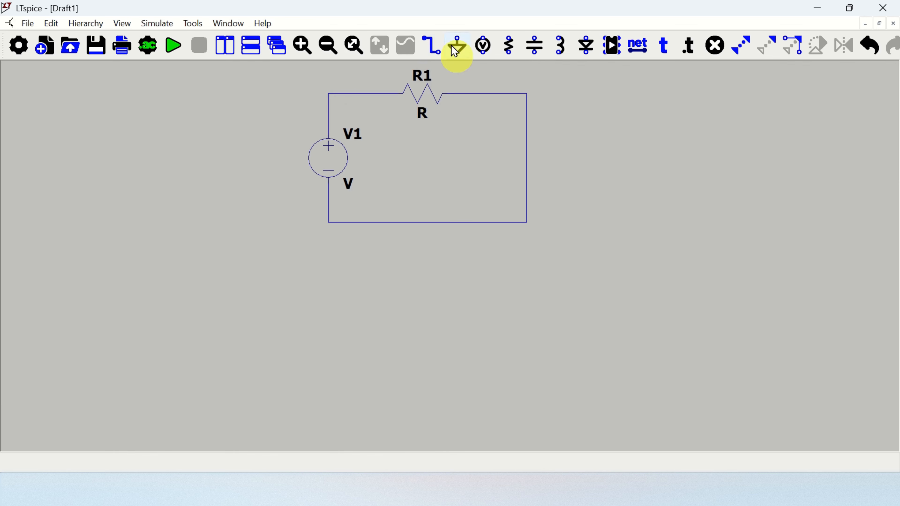
pyautogui.click(460, 50)
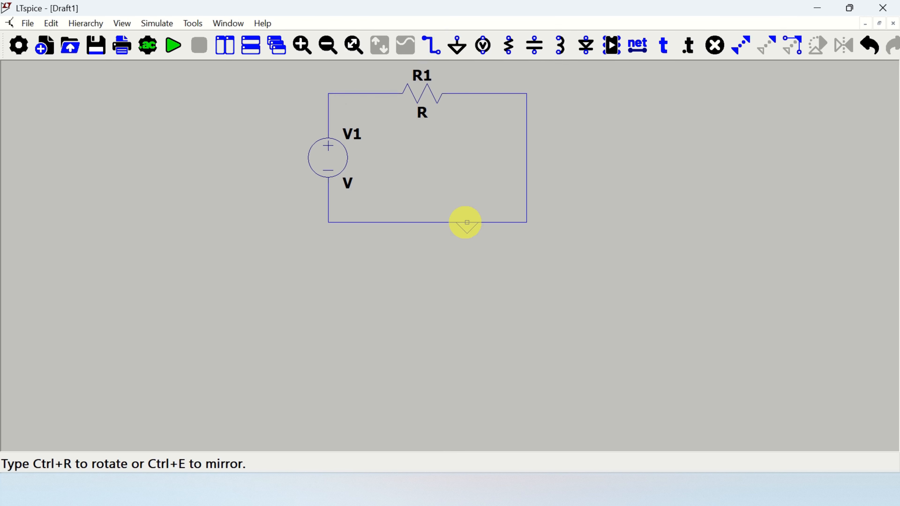
pyautogui.click(426, 264)
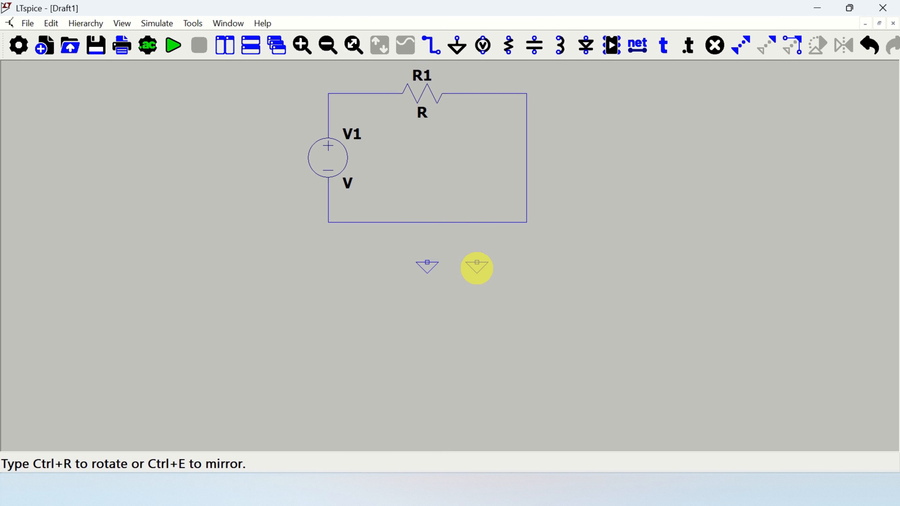
pyautogui.press('Escape')
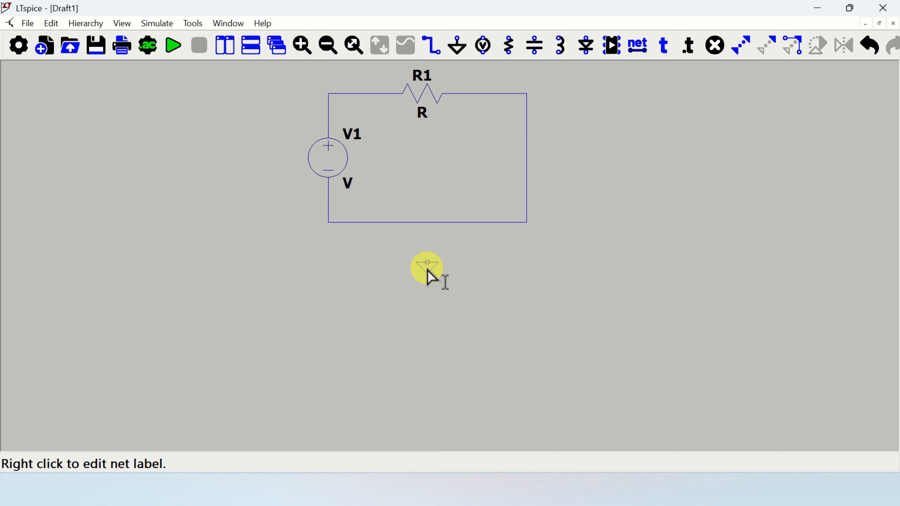
# - Connect the ground symbol to the circuit's lower wire with a straight vertical wire
pyautogui.press('F3')
pyautogui.click(427, 262)
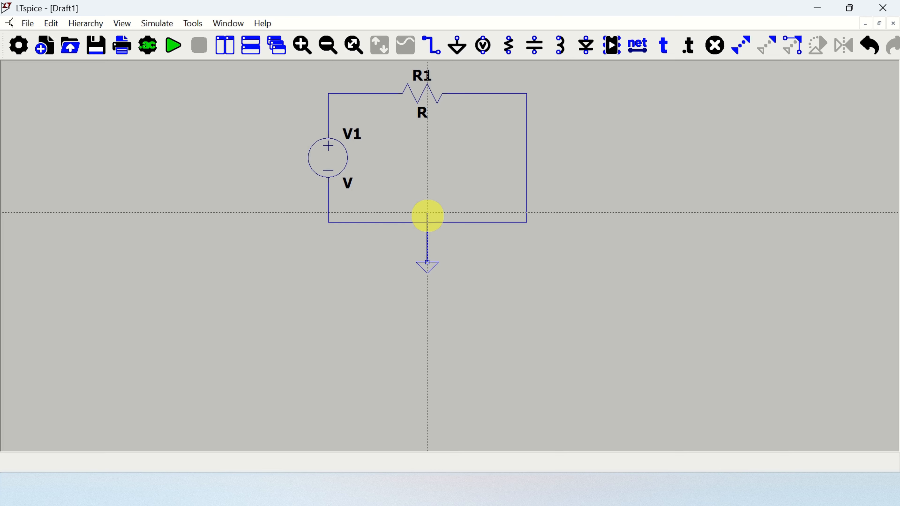
pyautogui.click(427, 221)
pyautogui.press('Escape')
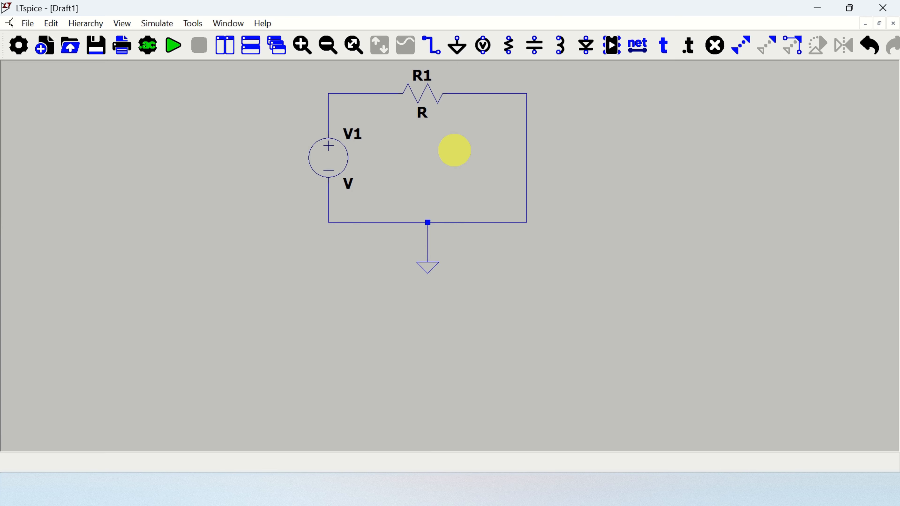
# - Set the voltage source's value to 5
pyautogui.scroll(-1, 452, 159)
pyautogui.scroll(-3, 454, 158)
pyautogui.scroll(8, 489, 87)
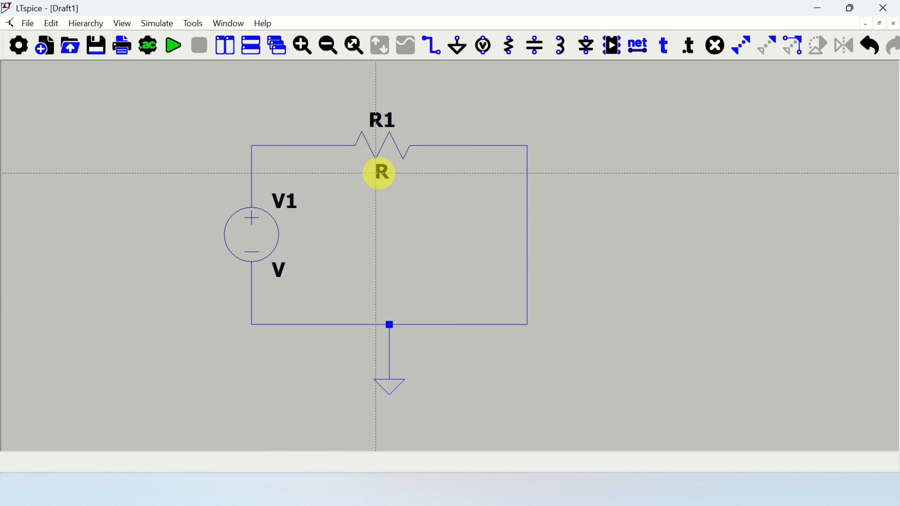
pyautogui.click(354, 45)
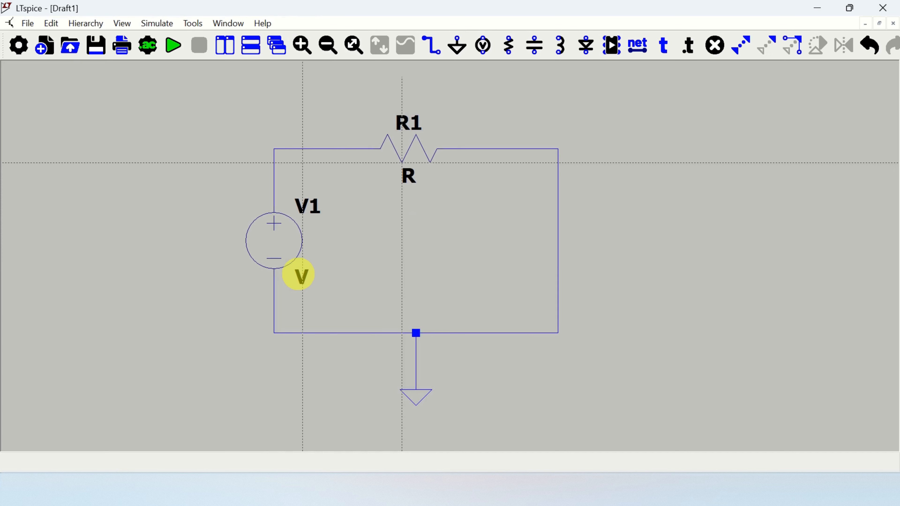
pyautogui.rightClick(305, 278)
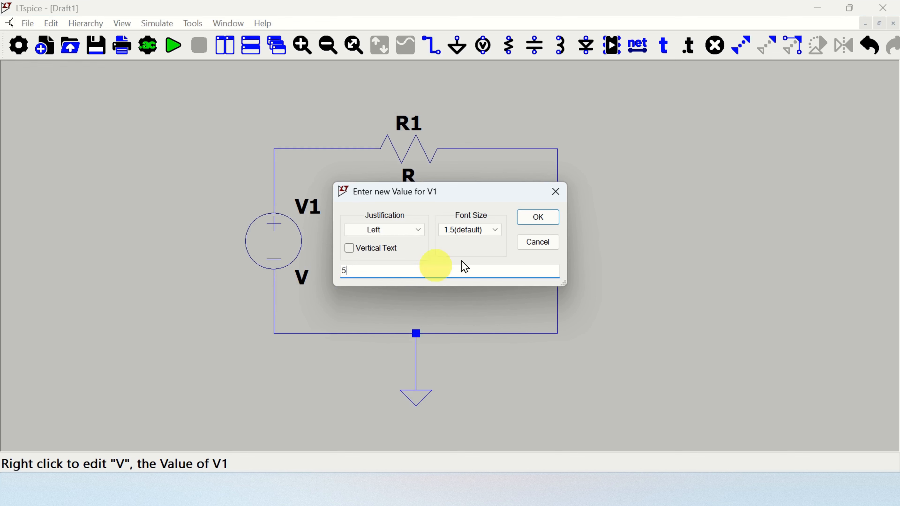
pyautogui.click(547, 217)
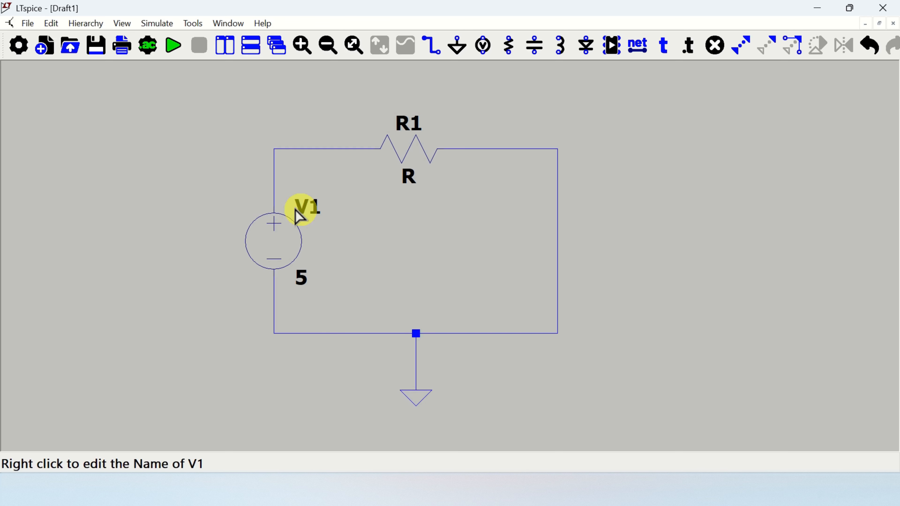
# - Rename the voltage source as V2
pyautogui.rightClick(312, 213)
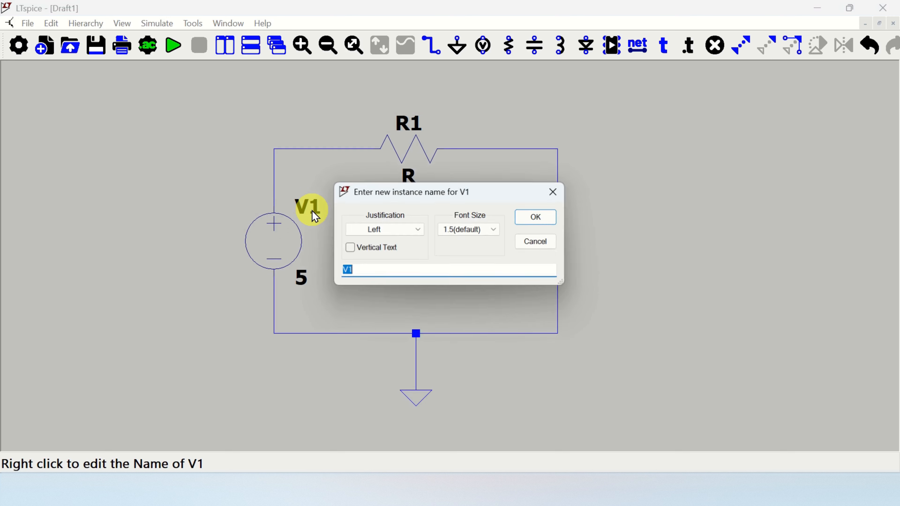
pyautogui.click(355, 269)
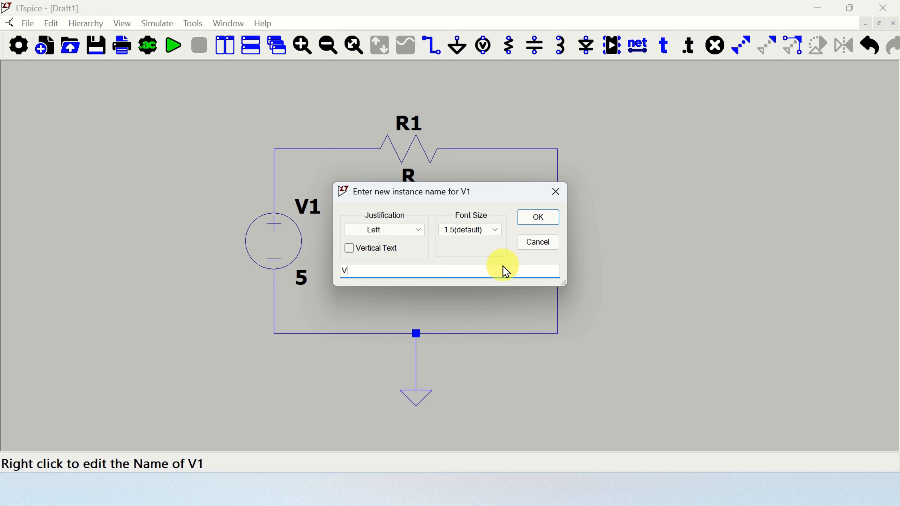
pyautogui.write('2')
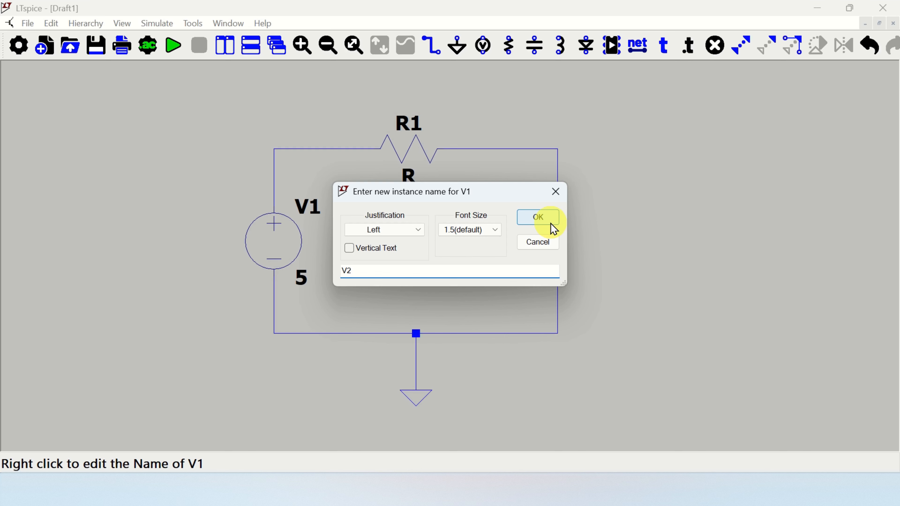
pyautogui.click(553, 229)
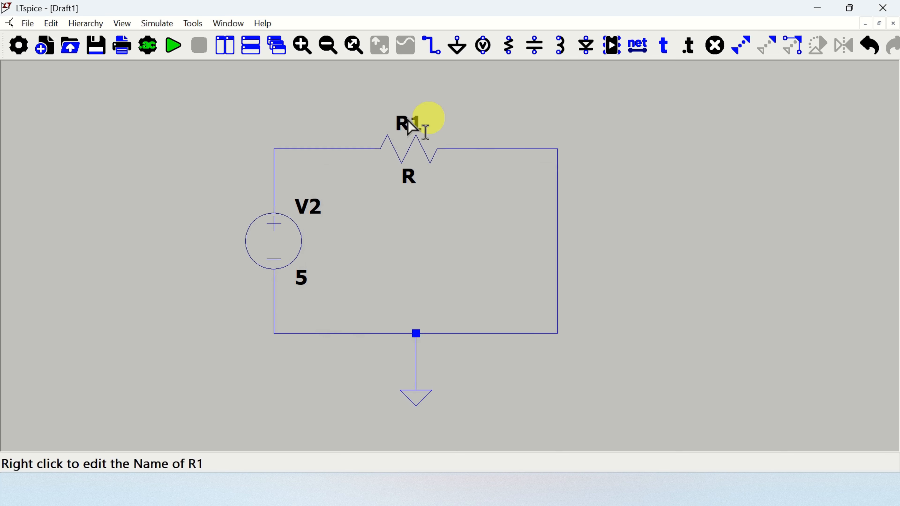
# - Set the resistor's value to 1000 and rename it as R2
pyautogui.rightClick(411, 188)
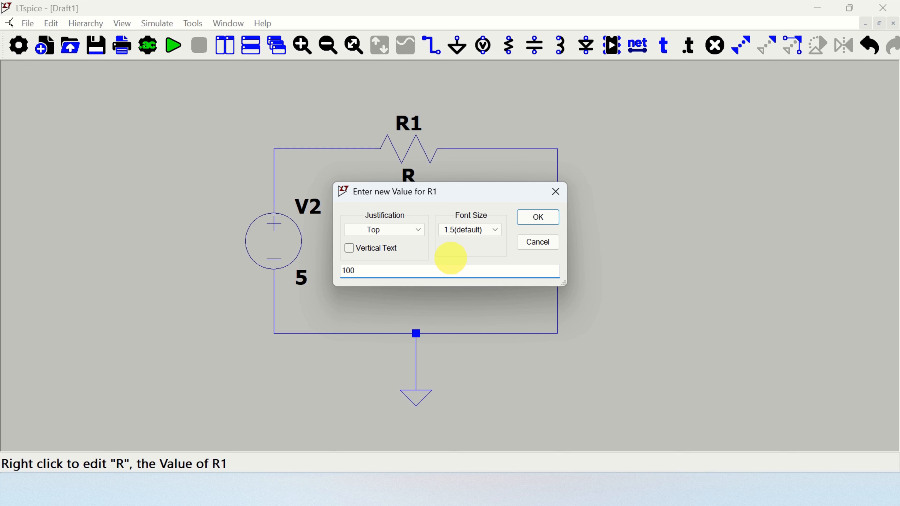
pyautogui.click(541, 216)
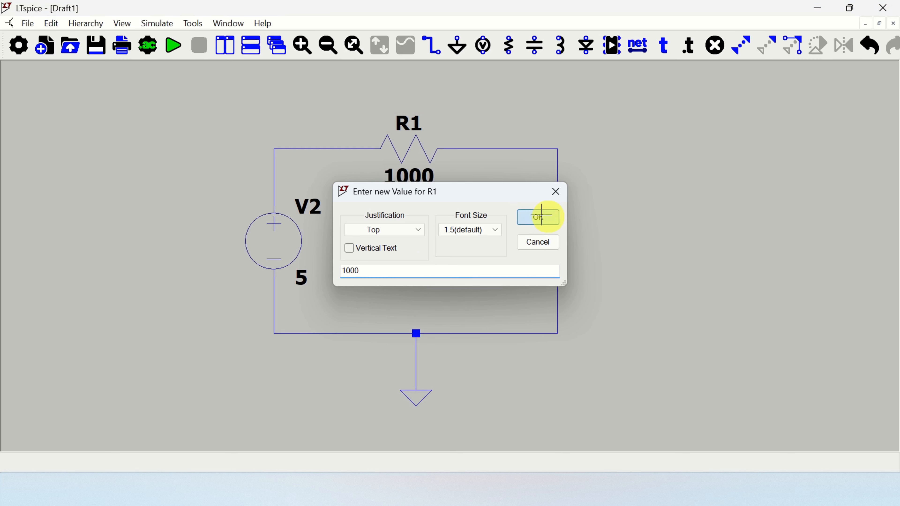
pyautogui.rightClick(412, 134)
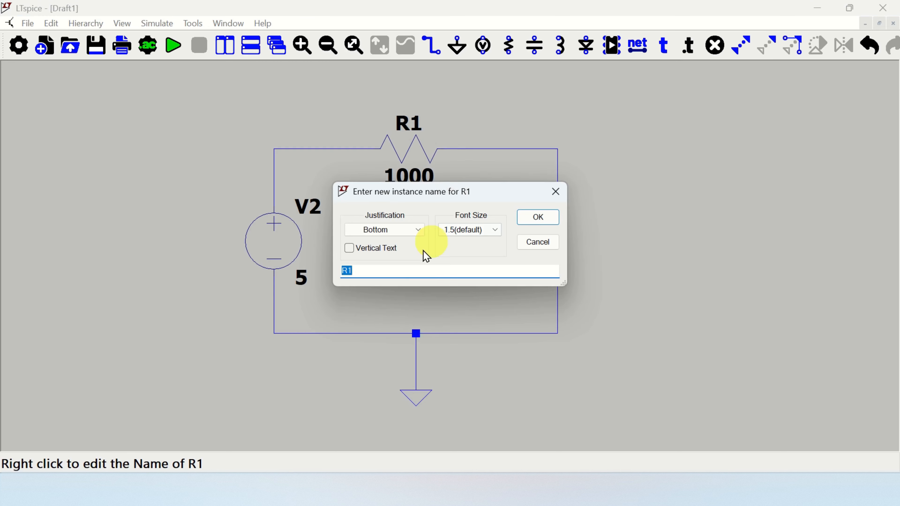
pyautogui.click(379, 271)
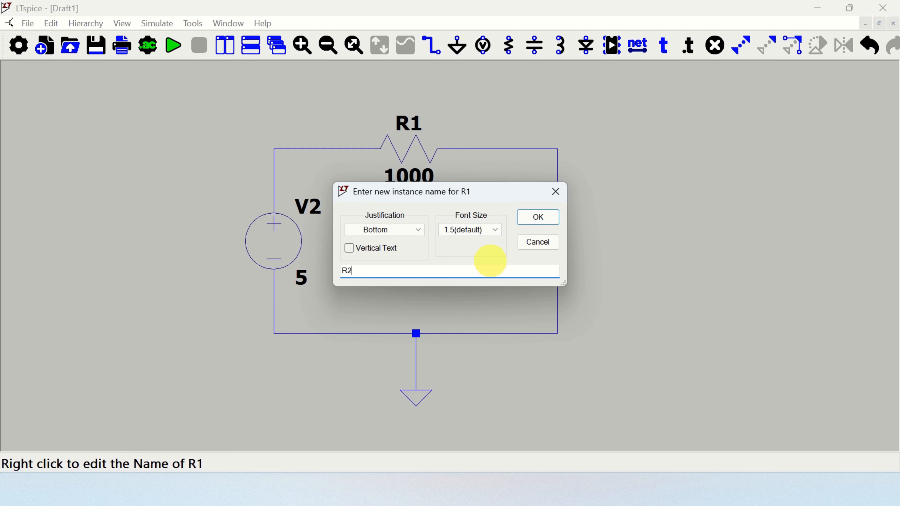
pyautogui.click(547, 225)
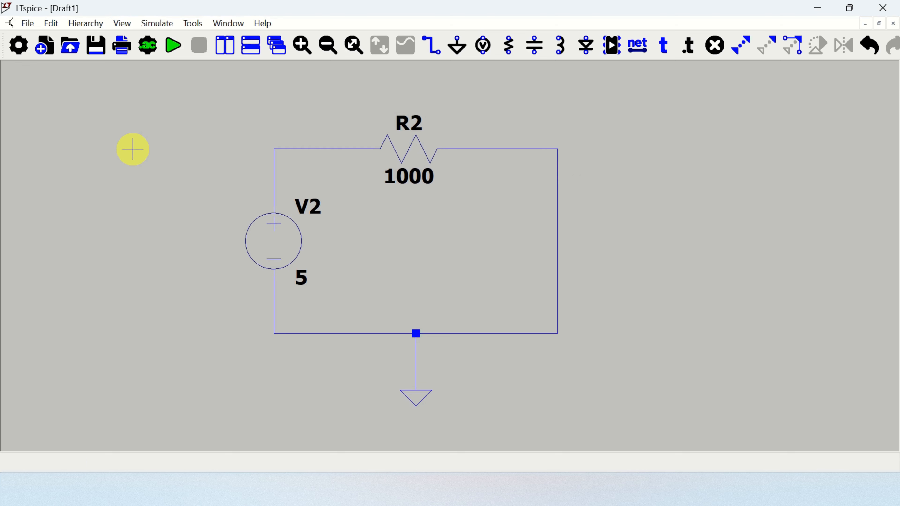
pyautogui.rightClick(126, 157)
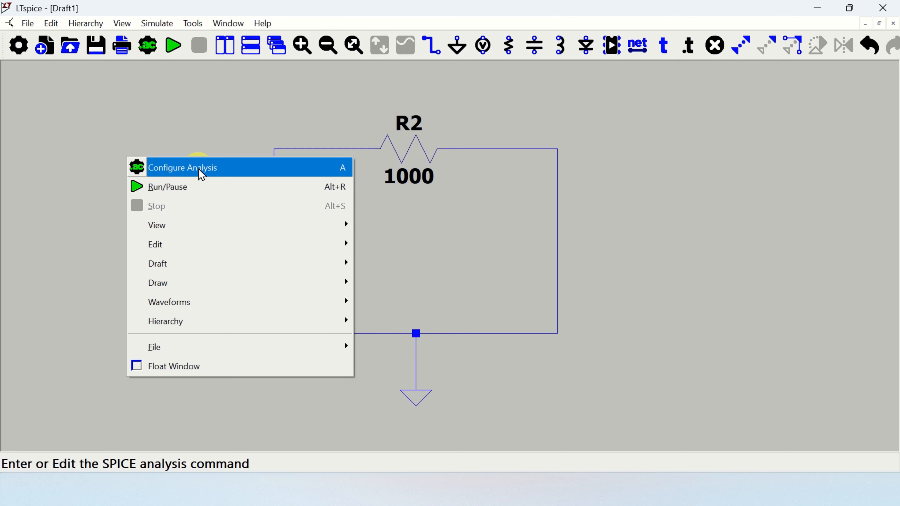
pyautogui.click(199, 169)
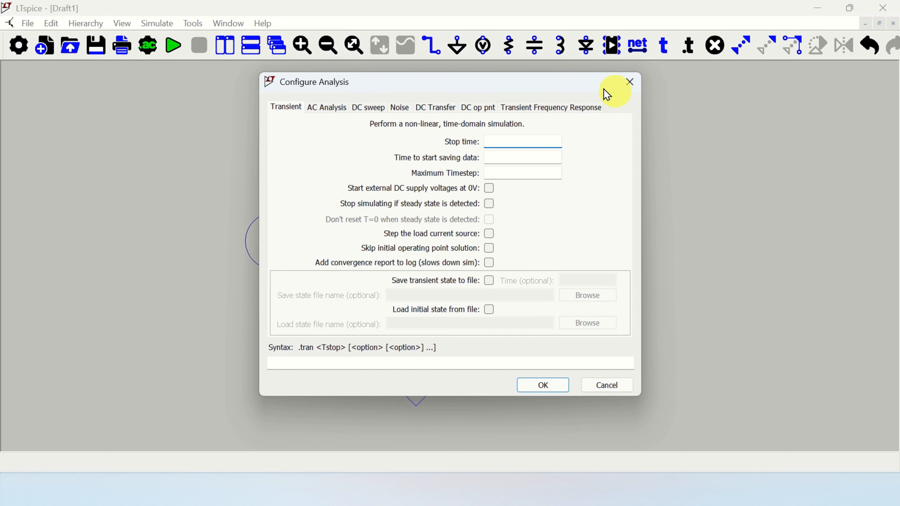
pyautogui.click(634, 87)
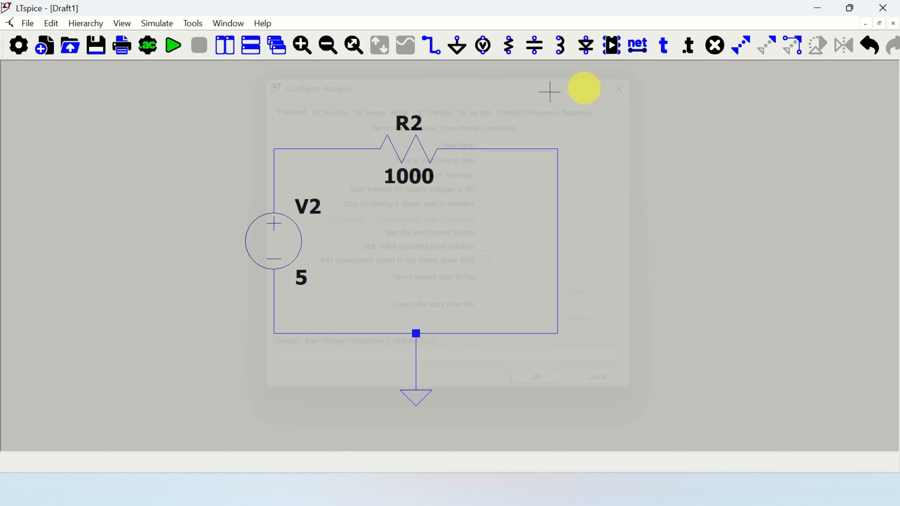
# - Configure a DC operating point analysis and place its .op directive on the schematic beside the voltage source
pyautogui.click(146, 50)
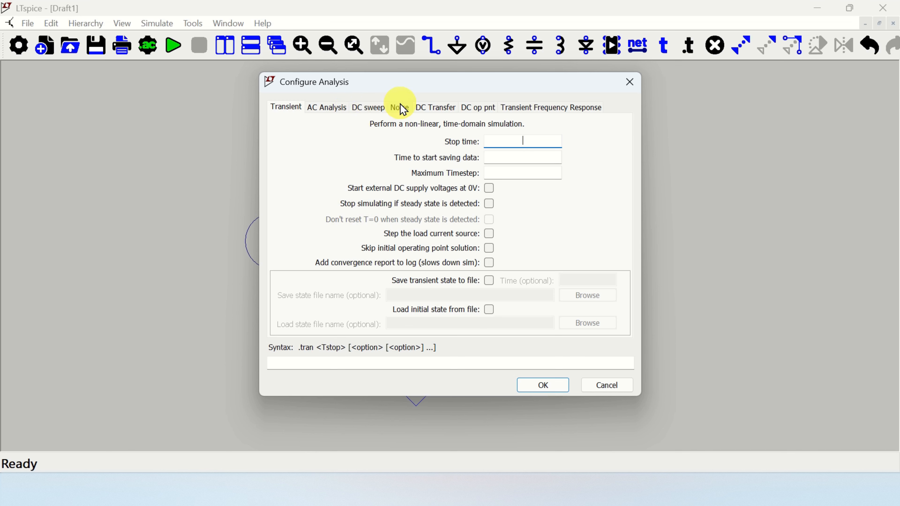
pyautogui.click(402, 111)
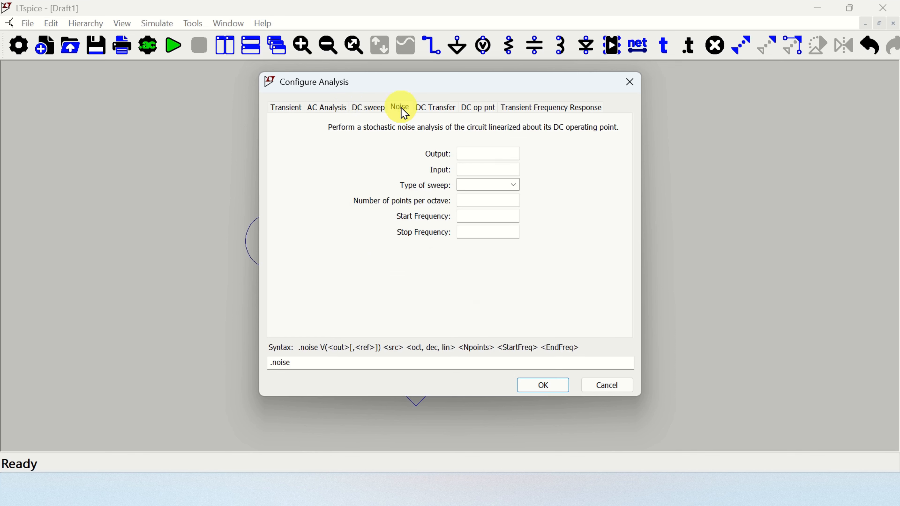
pyautogui.click(436, 113)
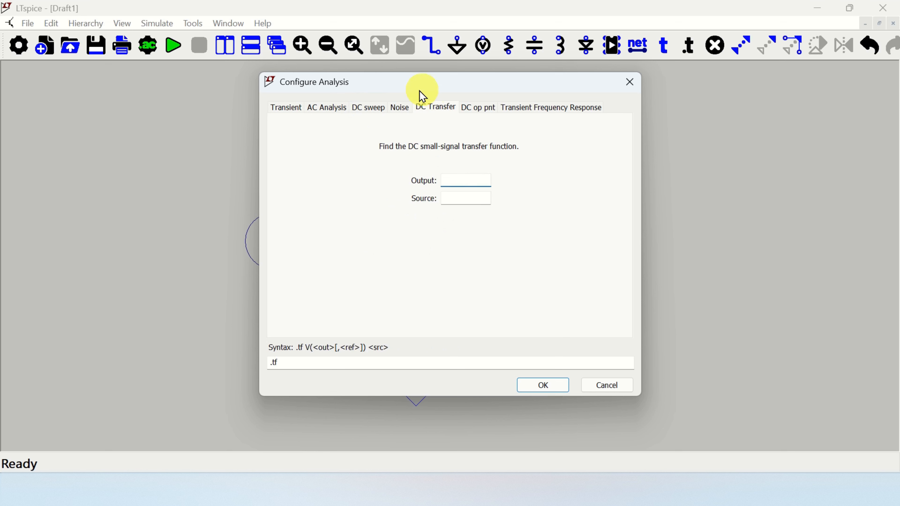
pyautogui.click(483, 115)
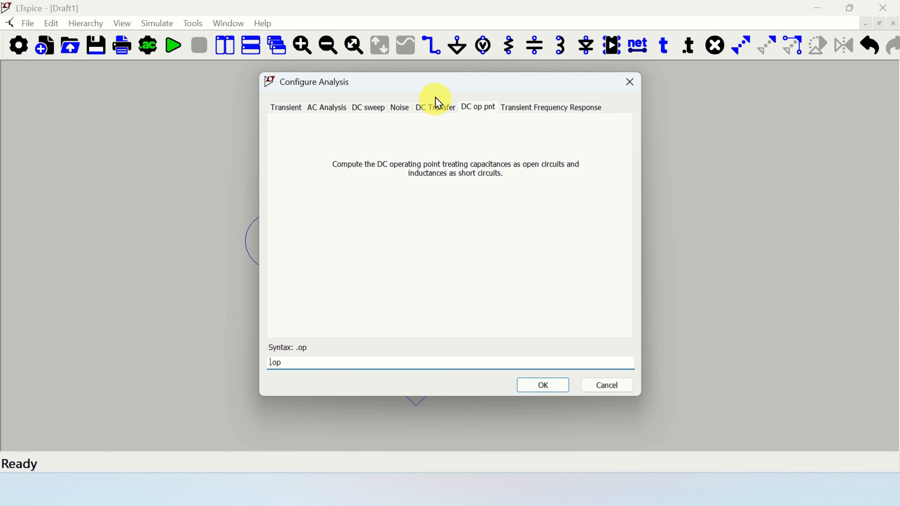
pyautogui.moveTo(441, 85); pyautogui.dragTo(710, 103)
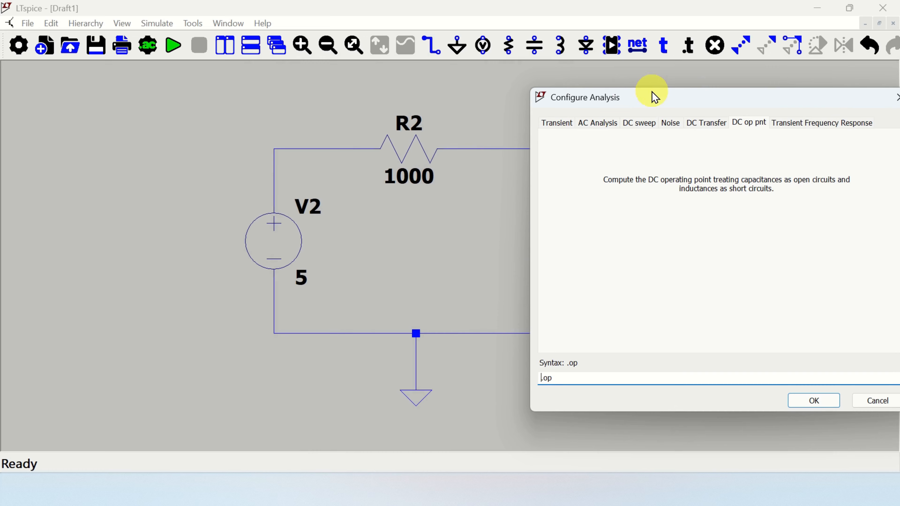
pyautogui.moveTo(653, 96); pyautogui.dragTo(310, 100)
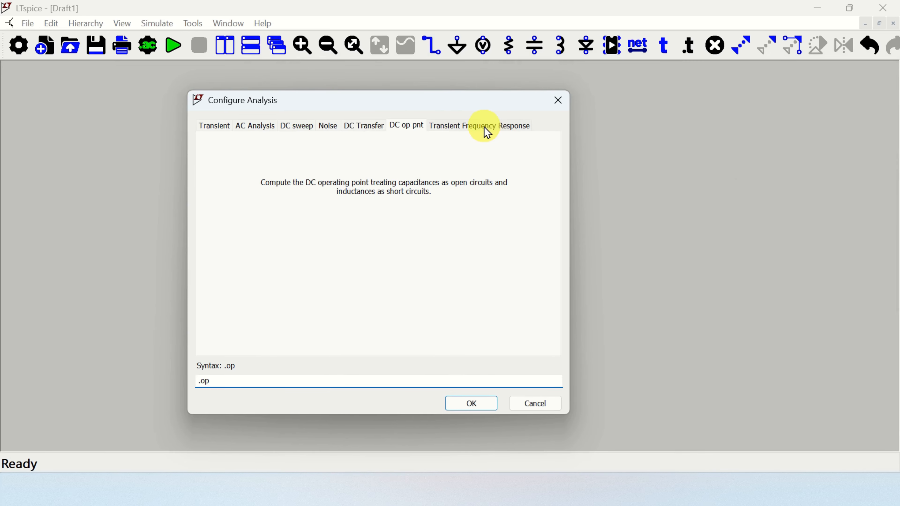
pyautogui.click(484, 126)
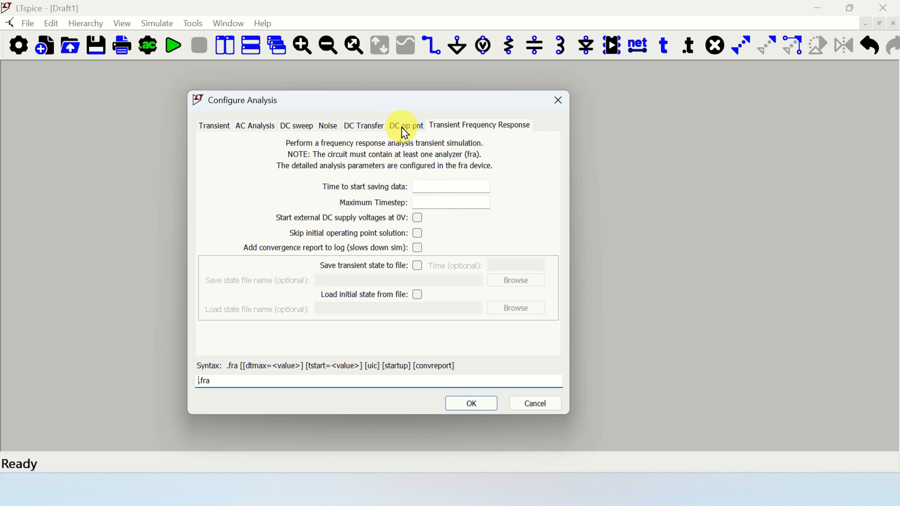
pyautogui.click(405, 133)
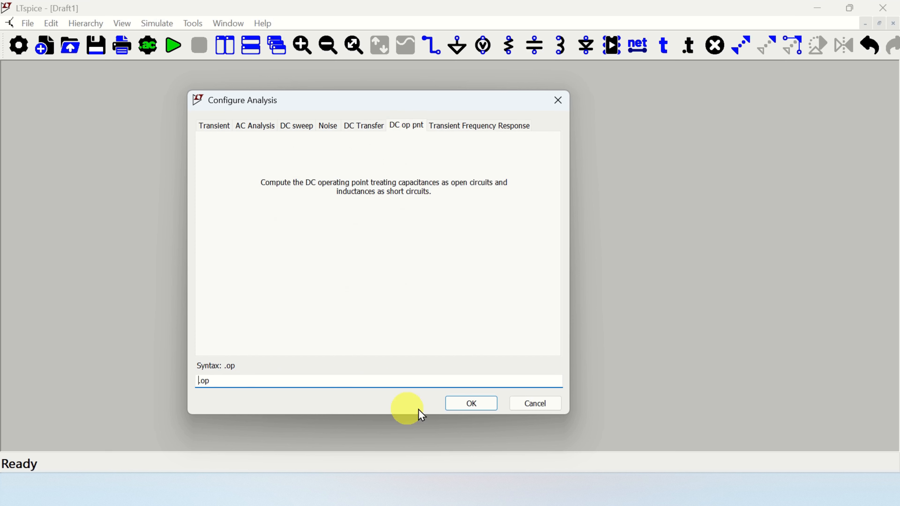
pyautogui.click(451, 401)
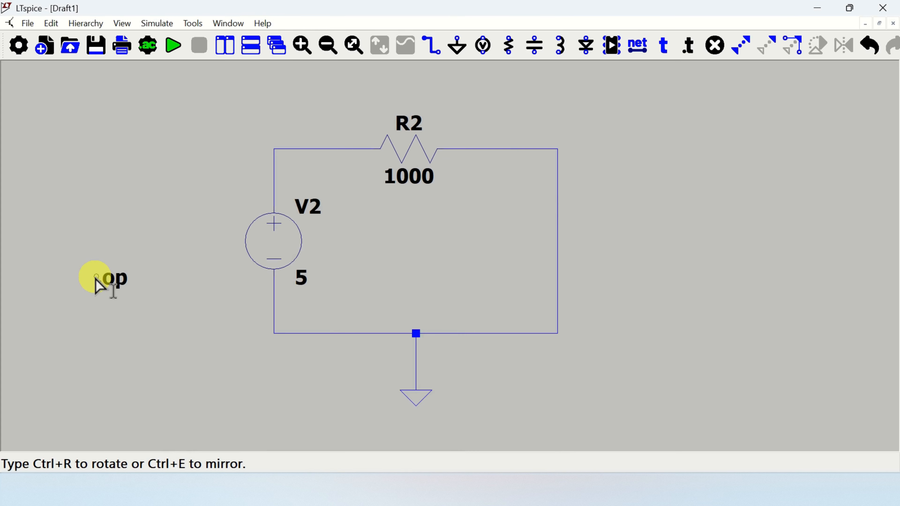
pyautogui.click(96, 277)
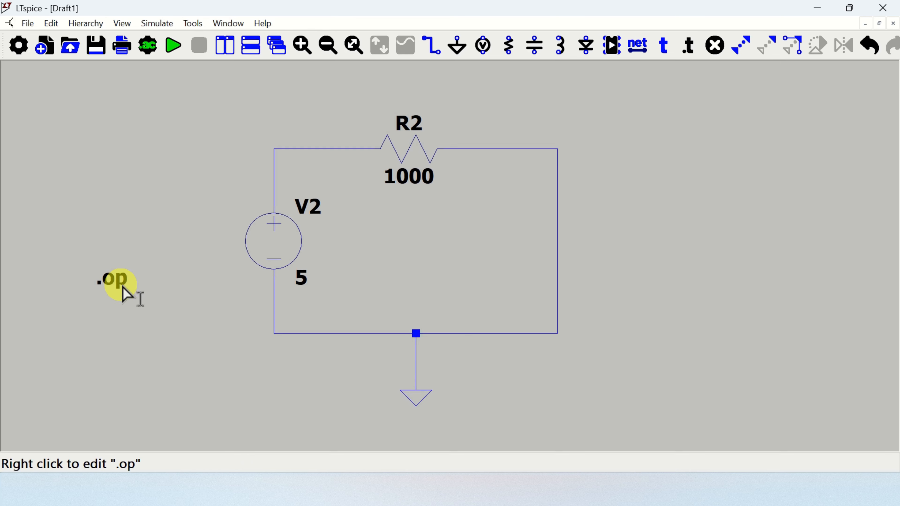
# - Run the operating point simulation and examine the node voltage and the currents through the resistor and the source
pyautogui.click(171, 52)
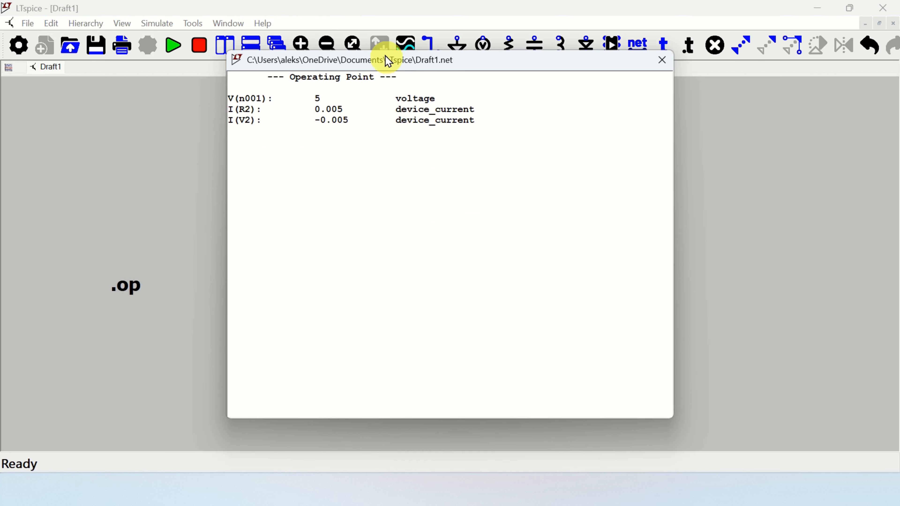
pyautogui.moveTo(388, 60); pyautogui.dragTo(734, 87)
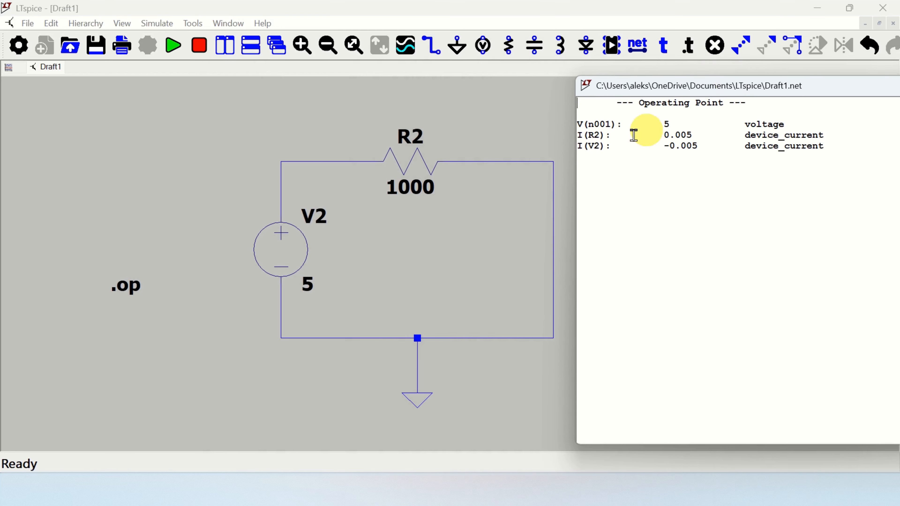
pyautogui.tripleClick(607, 130)
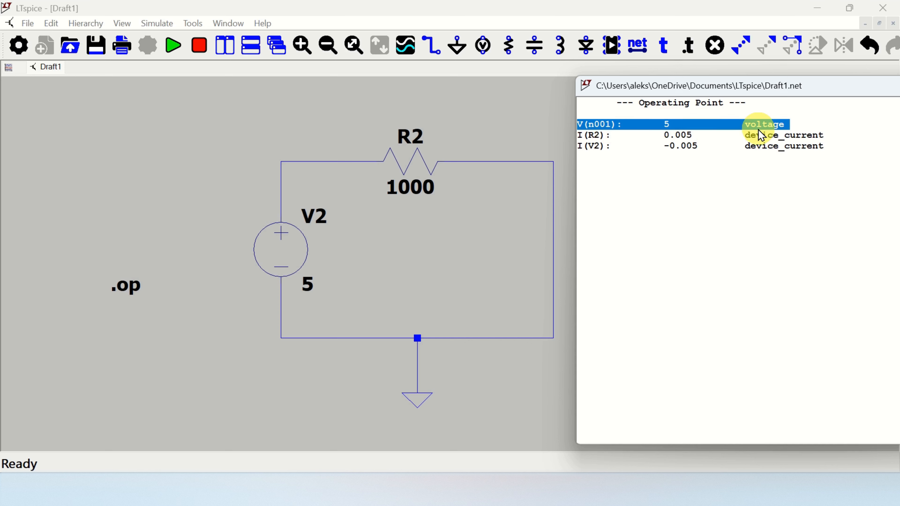
pyautogui.click(595, 136)
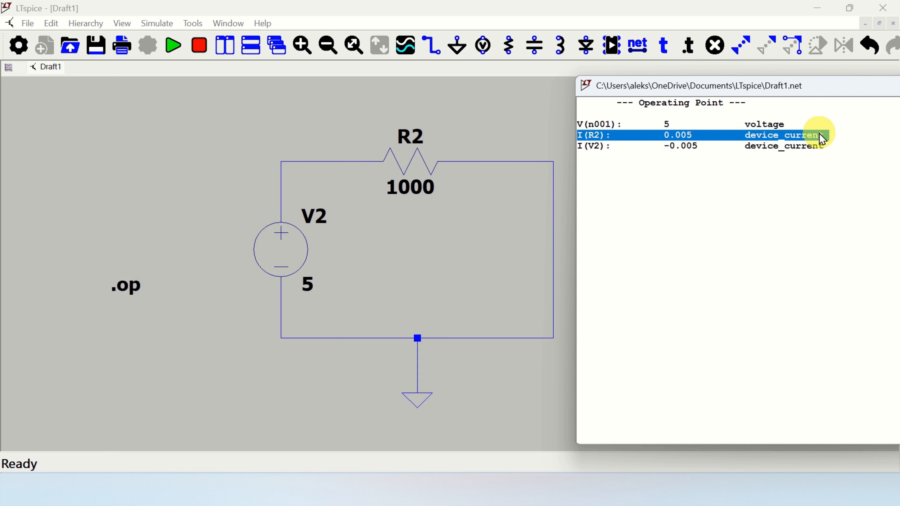
pyautogui.click(593, 149)
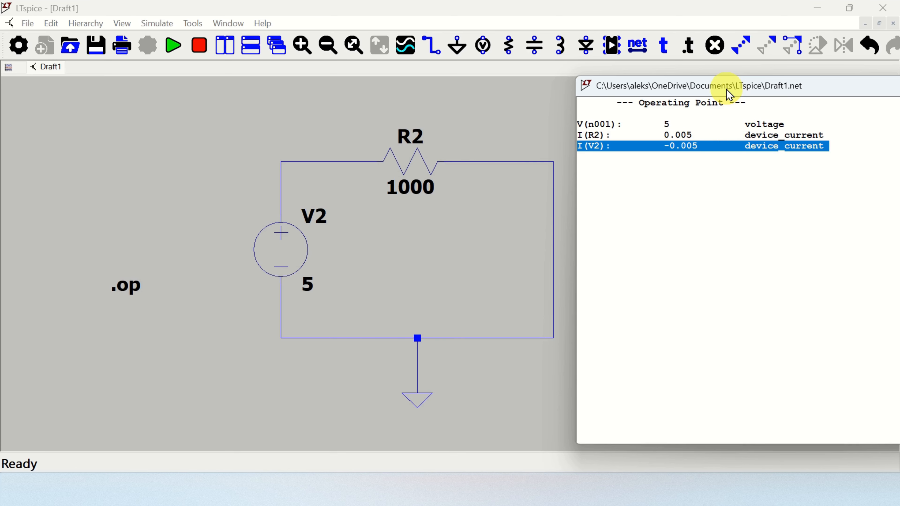
pyautogui.moveTo(700, 94); pyautogui.dragTo(420, 102)
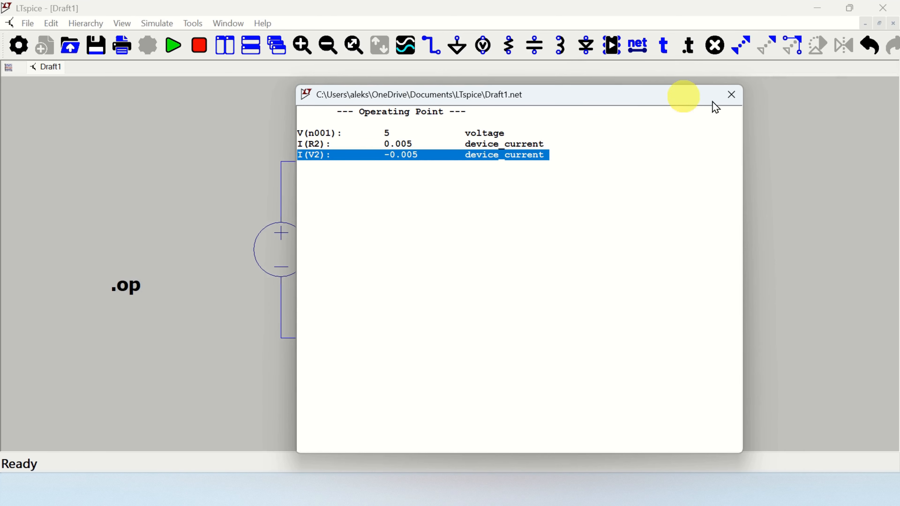
pyautogui.click(734, 97)
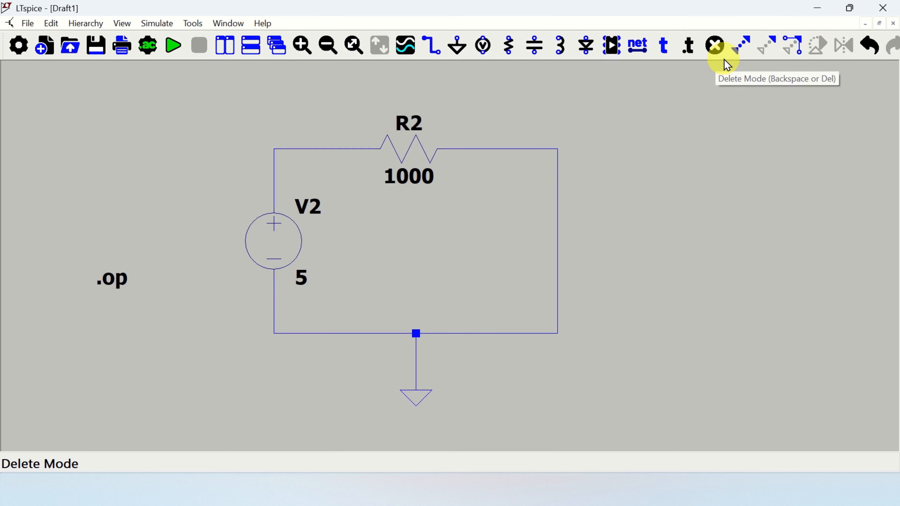
# - Move resistor R2 out of the circuit, rotate it 180 degrees, and place it back in its gap
pyautogui.click(763, 56)
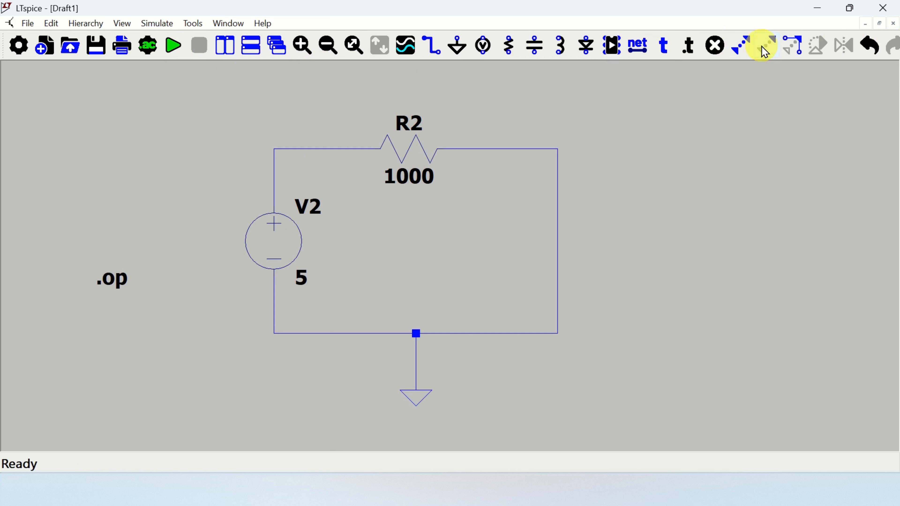
pyautogui.click(403, 150)
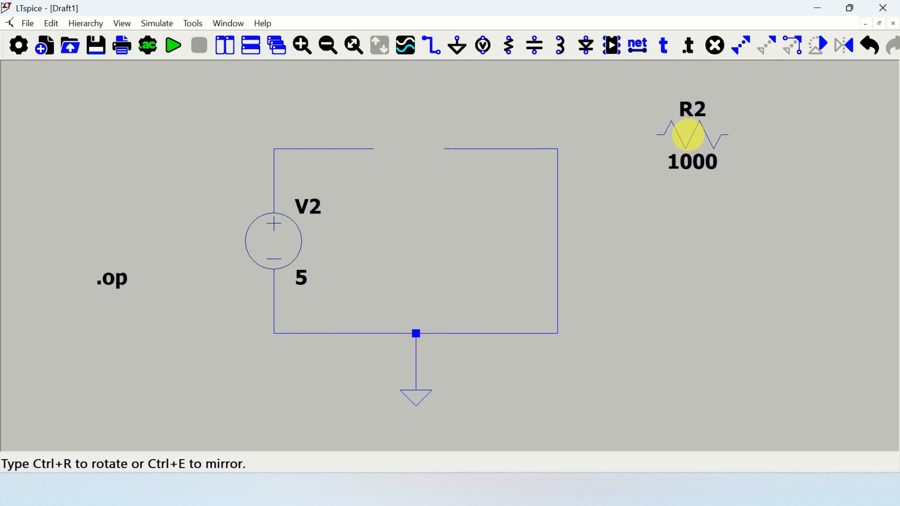
pyautogui.hotkey('ctrl', 'r')
pyautogui.hotkey('ctrl', 'r')
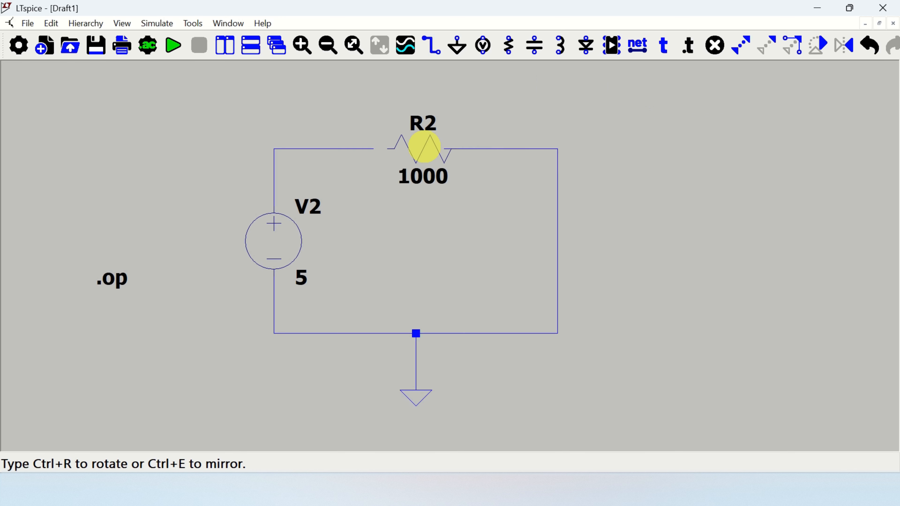
pyautogui.click(413, 149)
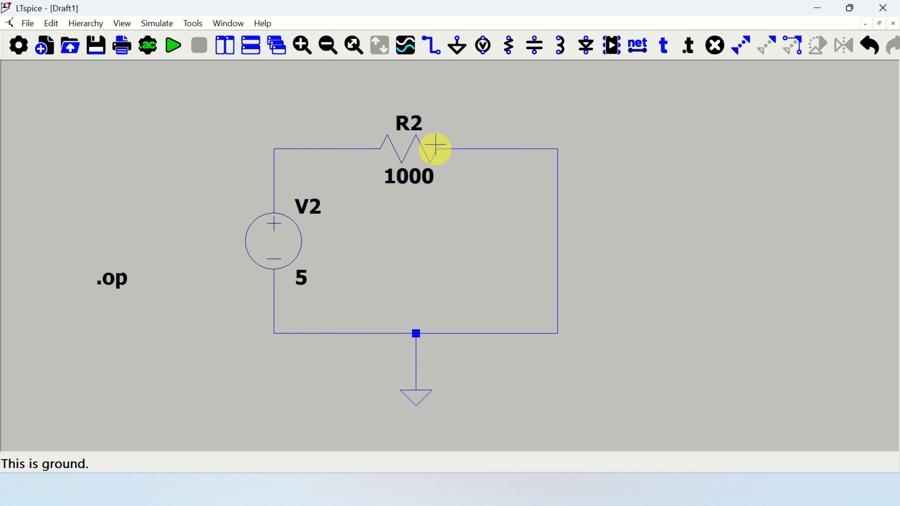
# - Rerun the simulation with the flipped resistor and examine the sign of the current through R2
pyautogui.click(166, 46)
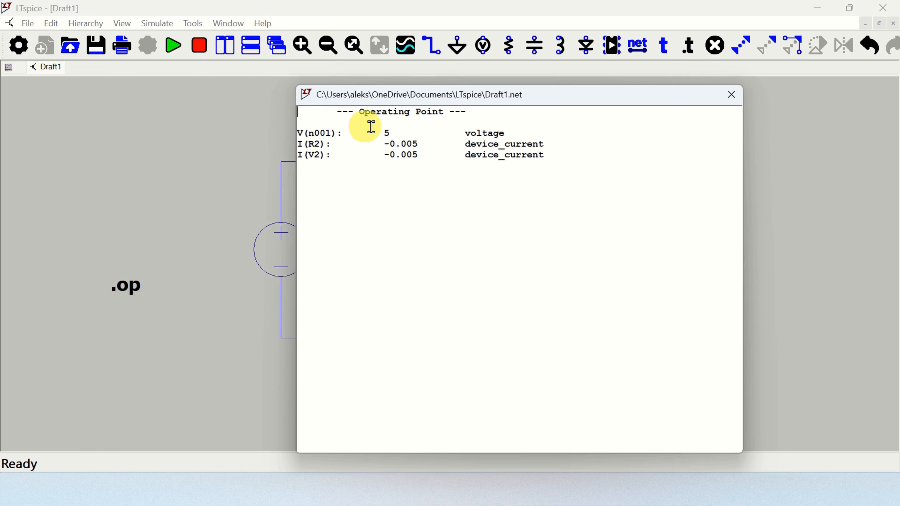
pyautogui.moveTo(451, 95); pyautogui.dragTo(705, 99)
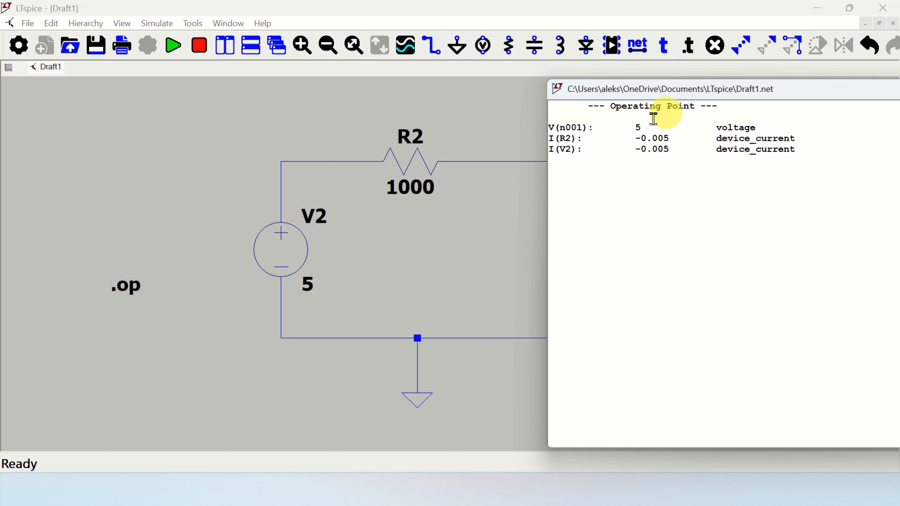
pyautogui.tripleClick(662, 140)
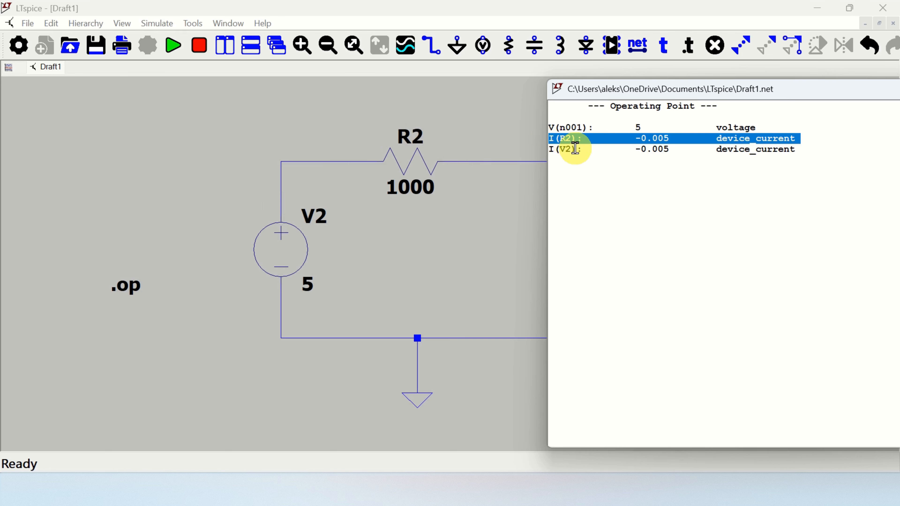
pyautogui.moveTo(643, 86); pyautogui.dragTo(561, 109)
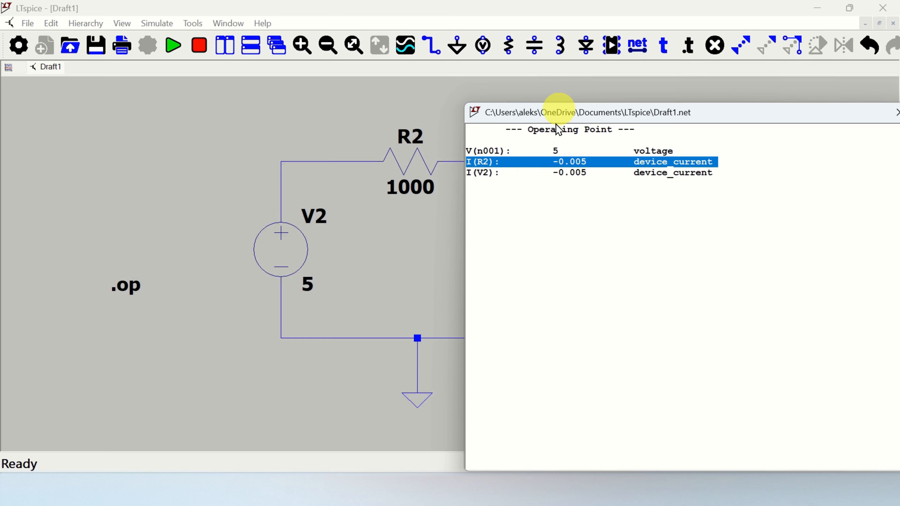
pyautogui.moveTo(620, 114); pyautogui.dragTo(401, 155)
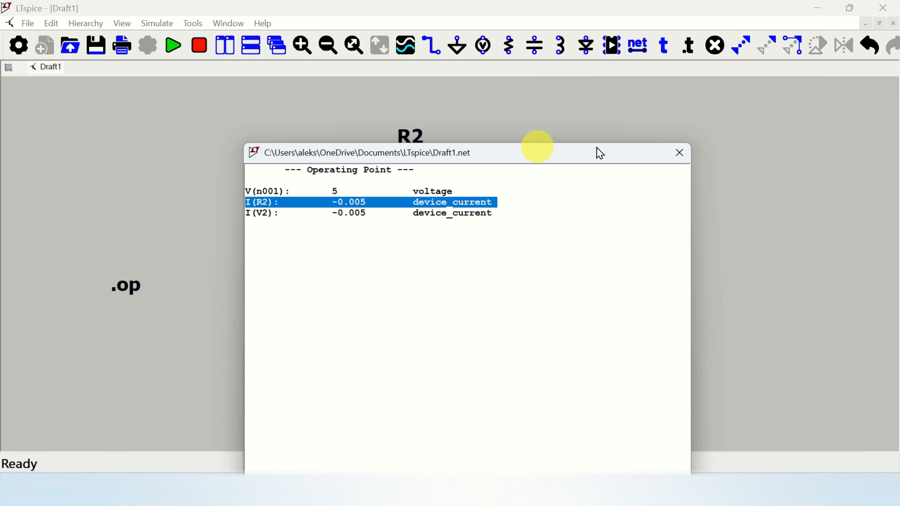
pyautogui.click(675, 154)
# - Rotate resistor R2 another 180 degrees to its original orientation and place it back between the upper wires
pyautogui.click(765, 45)
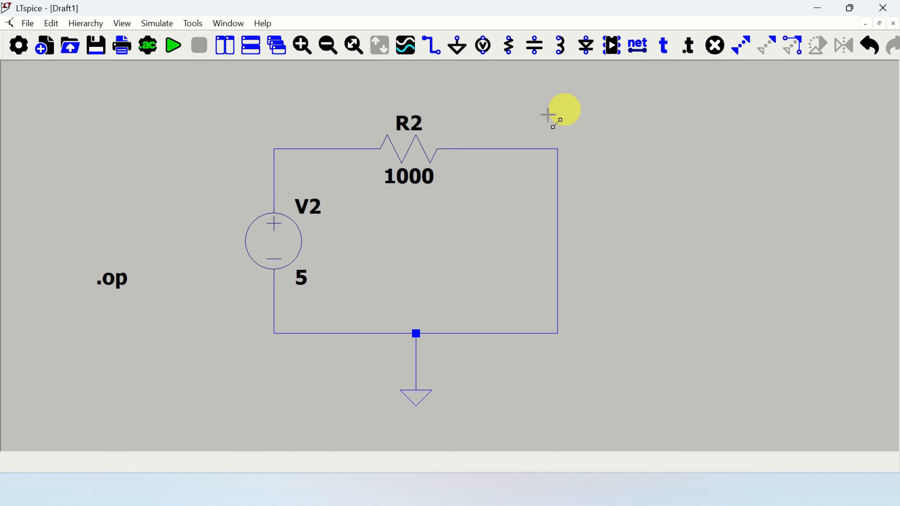
pyautogui.click(413, 147)
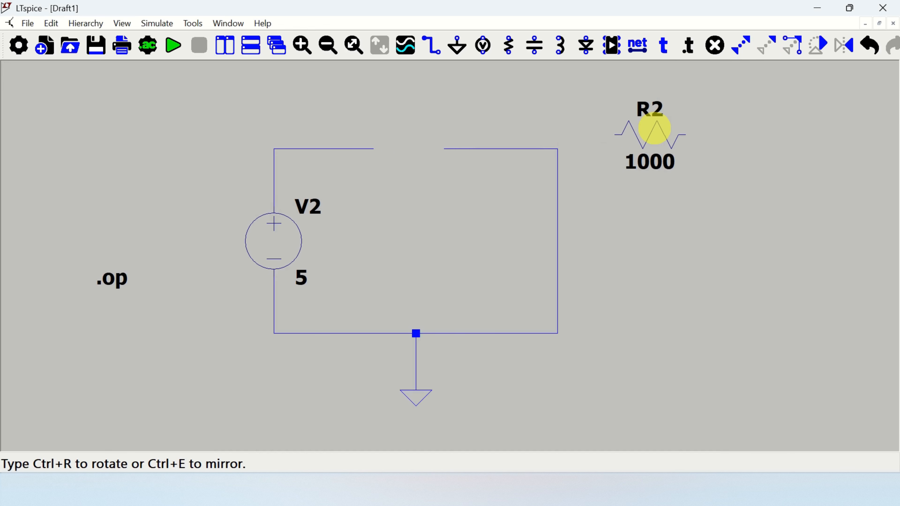
pyautogui.hotkey('ctrl', 'r')
pyautogui.hotkey('ctrl', 'r')
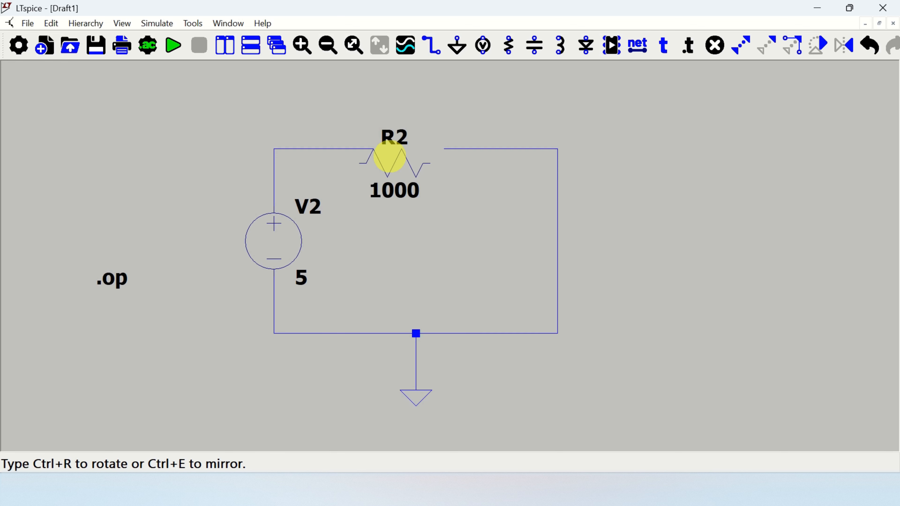
pyautogui.click(406, 155)
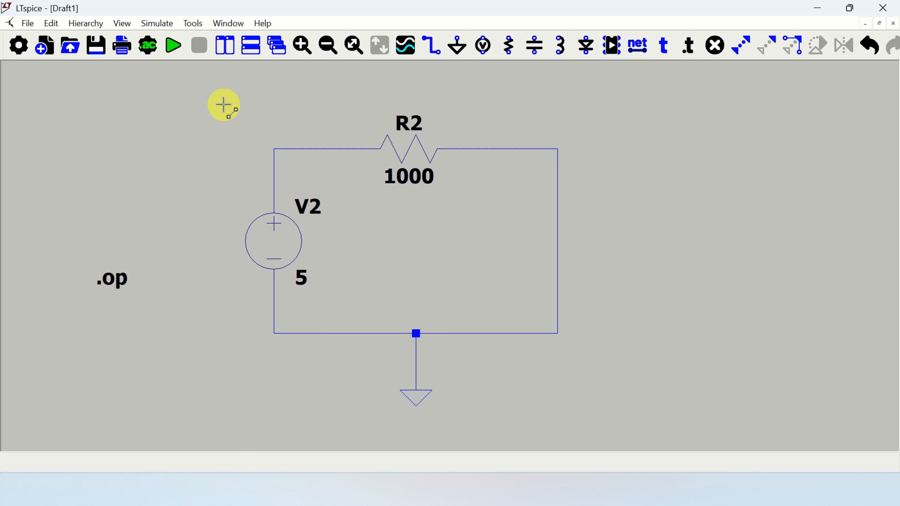
# - Run the operating point simulation again with the restored resistor, check the results, and close them
pyautogui.click(174, 48)
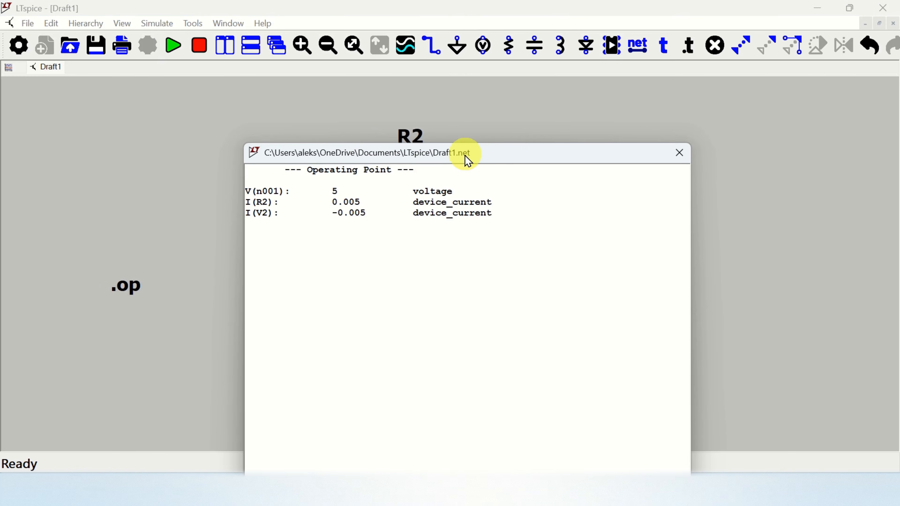
pyautogui.moveTo(462, 152); pyautogui.dragTo(686, 118)
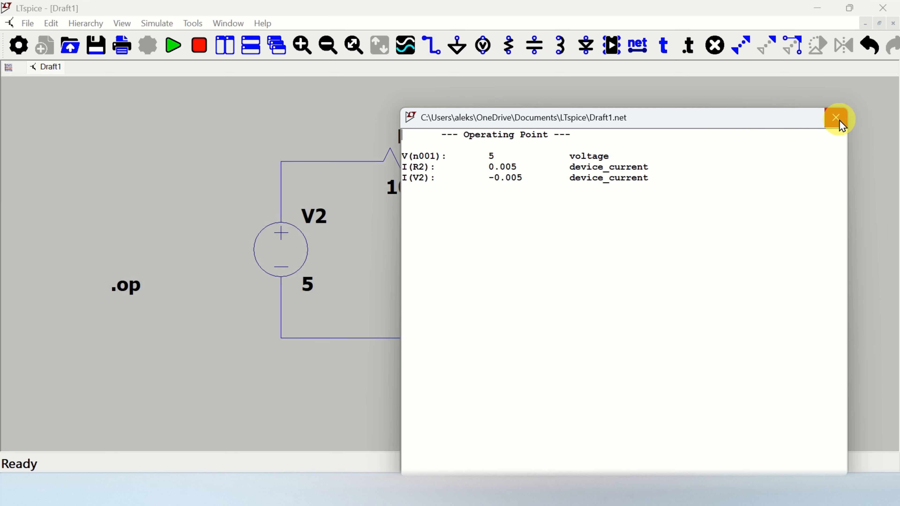
pyautogui.click(839, 119)
# - Place node voltage labels on the upper wires on both sides of resistor R2
pyautogui.moveTo(293, 147)
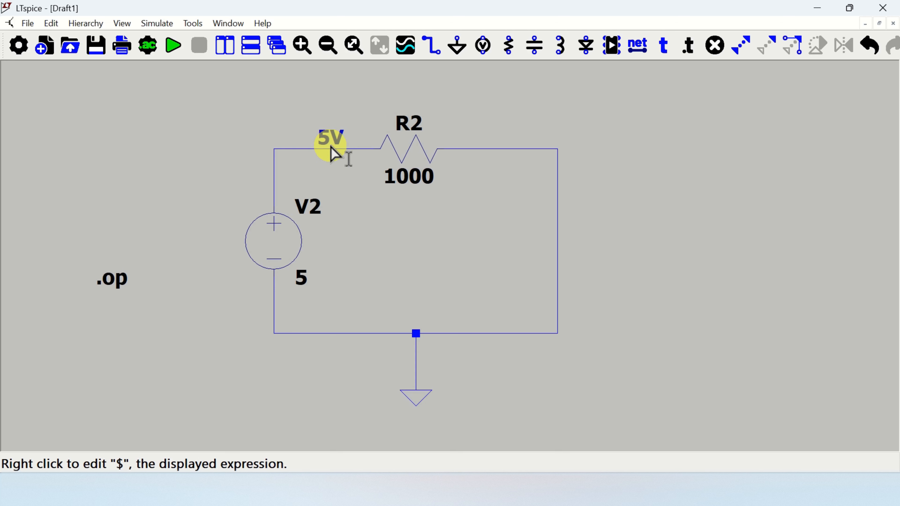
pyautogui.click(496, 149)
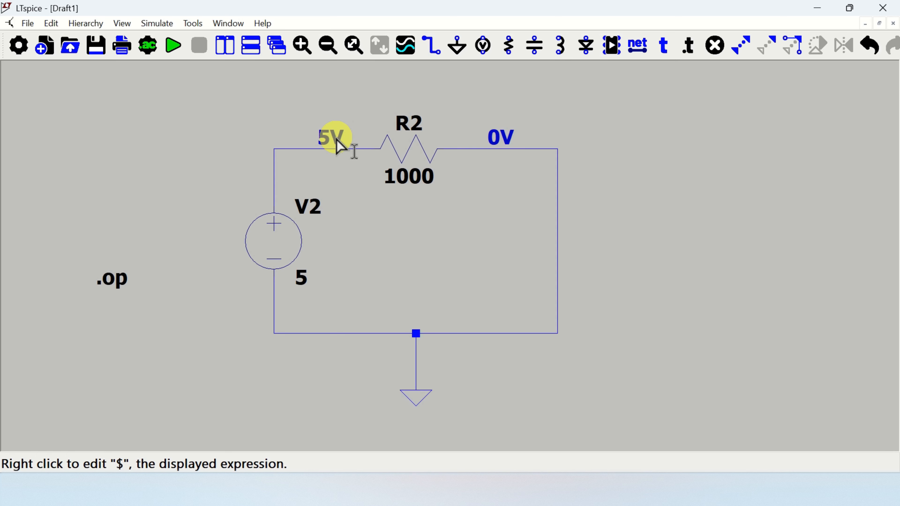
# - Change the displayed expression of the data label between V2 and R2 to the resistor current I(R2) alone
pyautogui.rightClick(338, 146)
pyautogui.moveTo(365, 110); pyautogui.dragTo(649, 107)
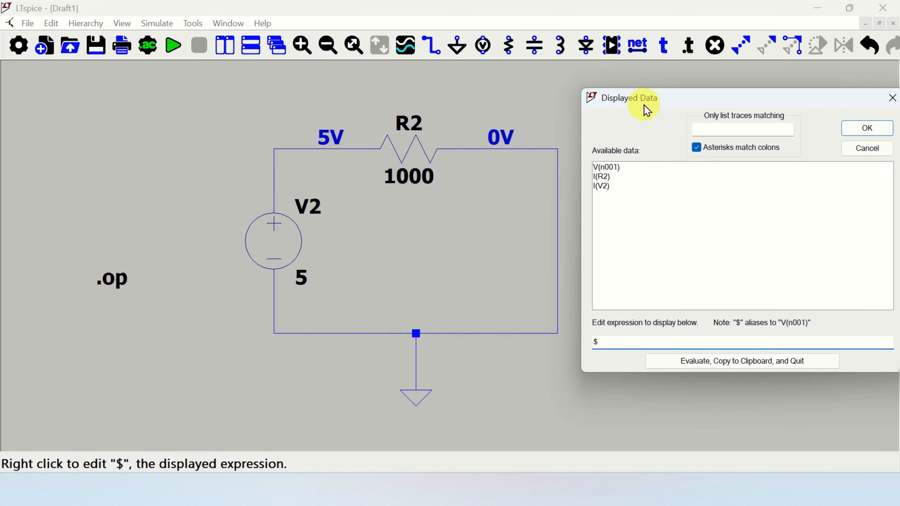
pyautogui.click(609, 178)
pyautogui.moveTo(639, 98); pyautogui.dragTo(536, 98)
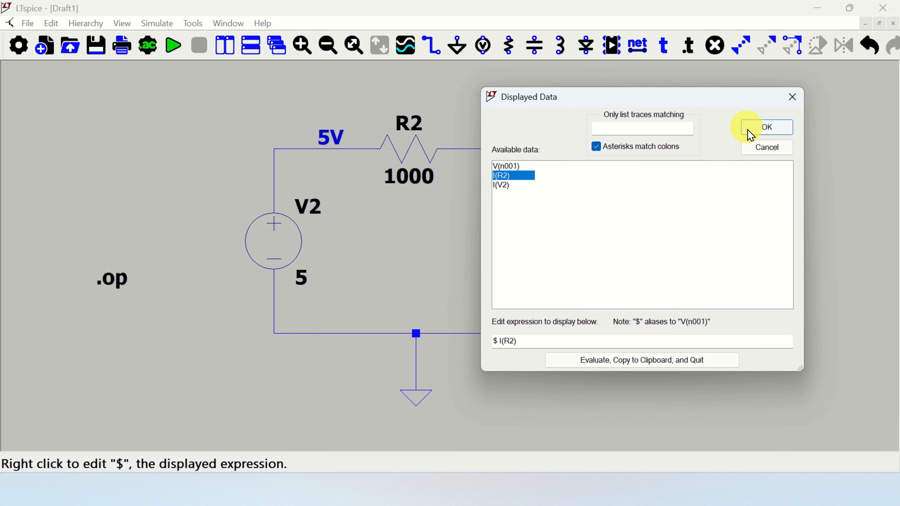
pyautogui.click(767, 129)
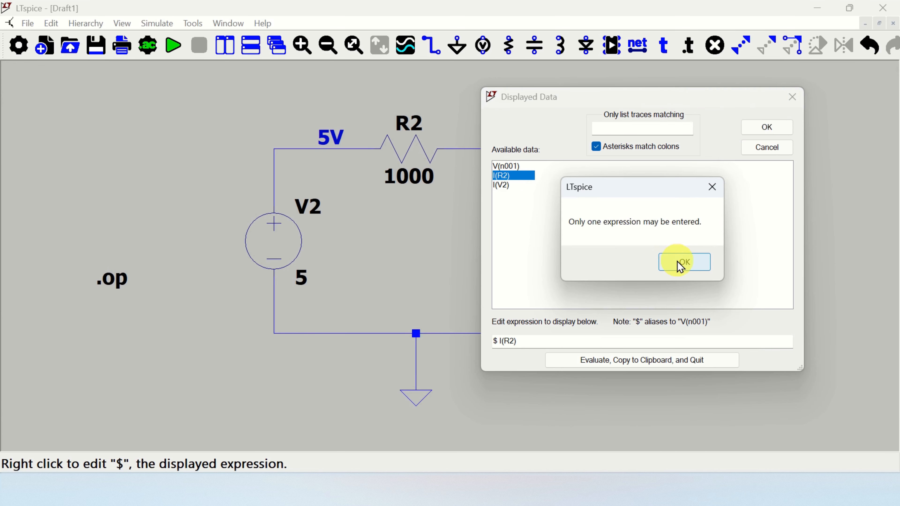
pyautogui.click(686, 261)
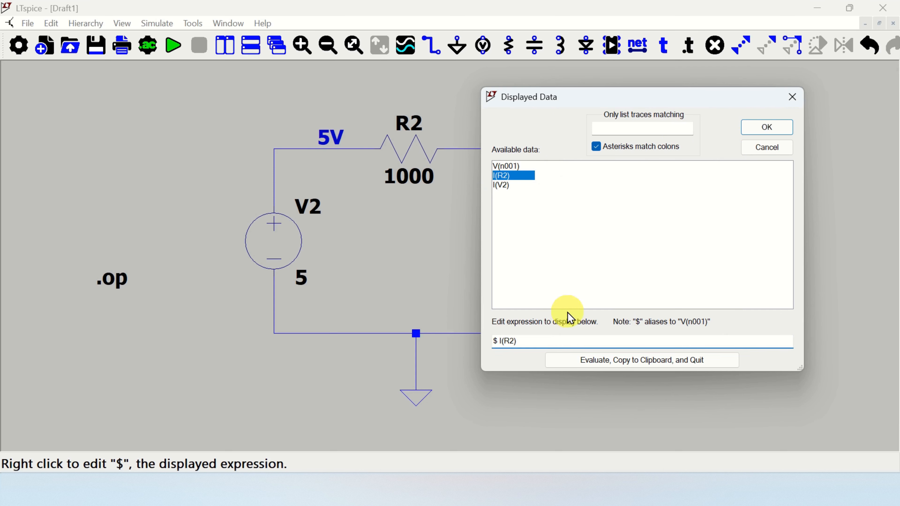
pyautogui.press('BackSpace')
pyautogui.press('BackSpace')
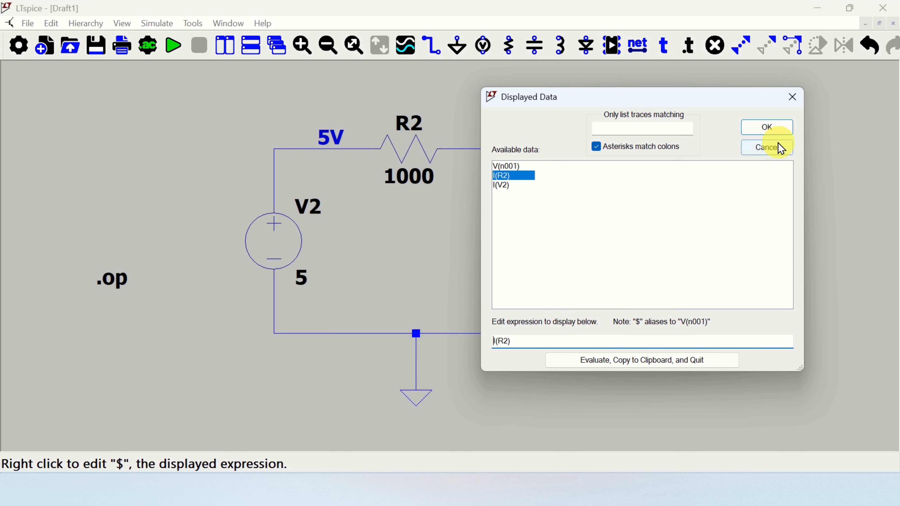
pyautogui.click(777, 132)
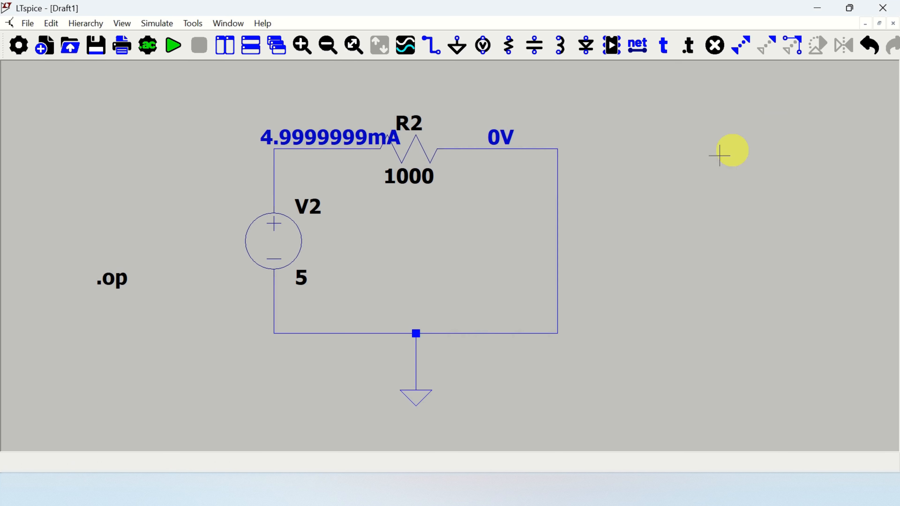
# - Round the displayed resistor current by setting the label's expression to round(1000*I(R2))/1000
pyautogui.rightClick(325, 140)
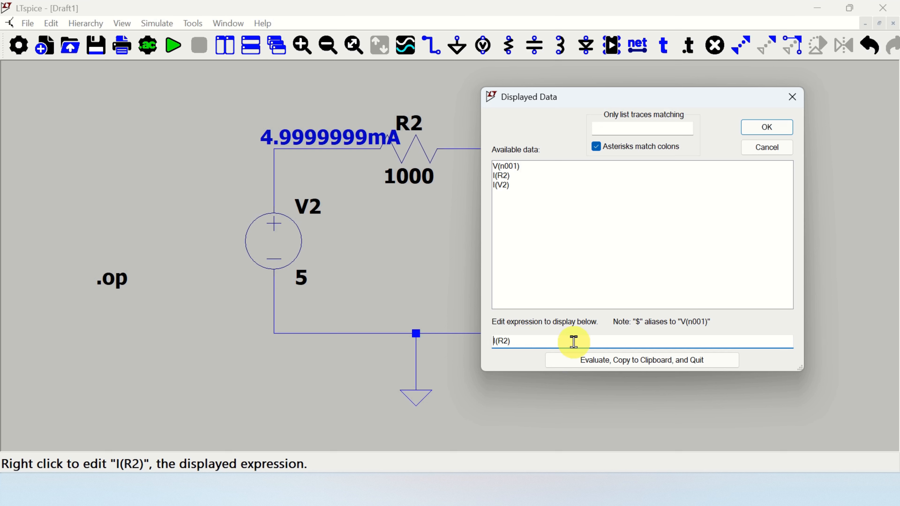
pyautogui.write('round(1000*')
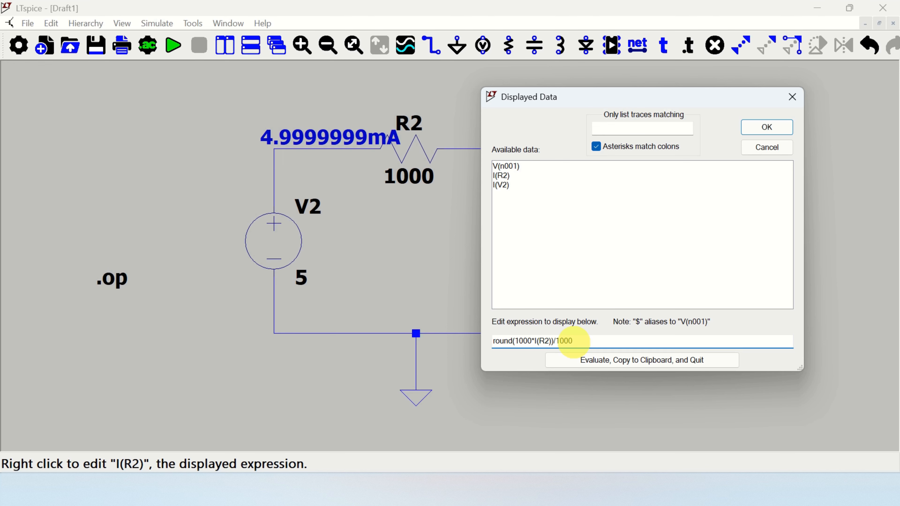
pyautogui.press('Return')
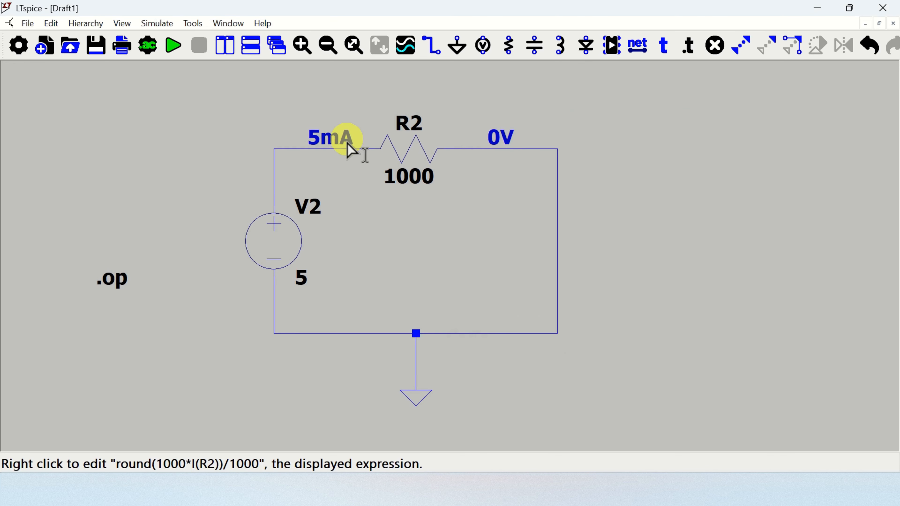